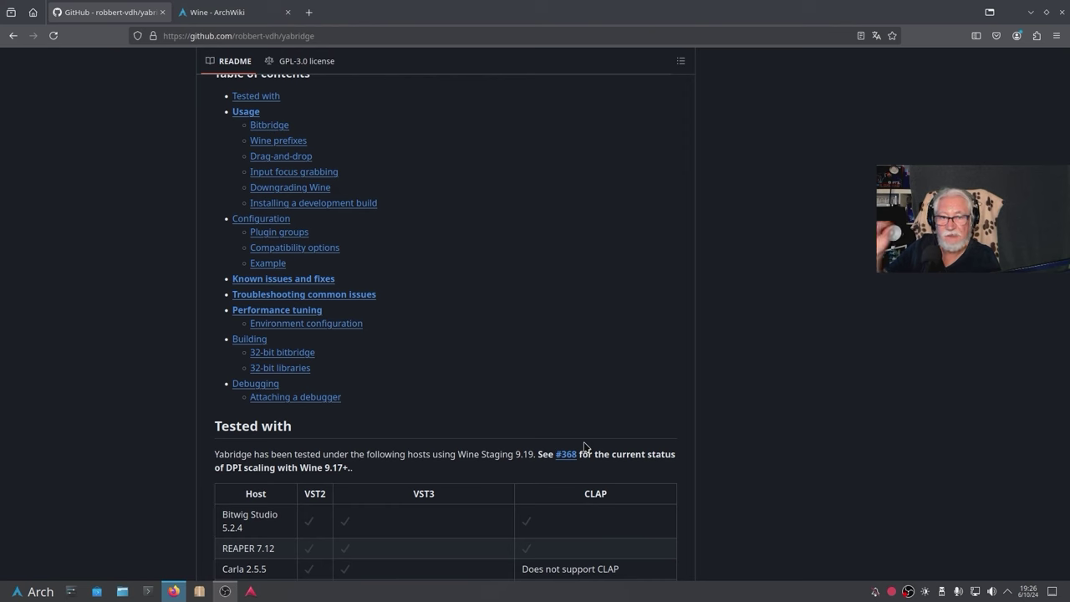
- Read the yabridge README's Usage section for the Ubuntu/Debian and Arch/Manjaro installation instructions, and minimize the browser
scroll(584, 447, down, 10)
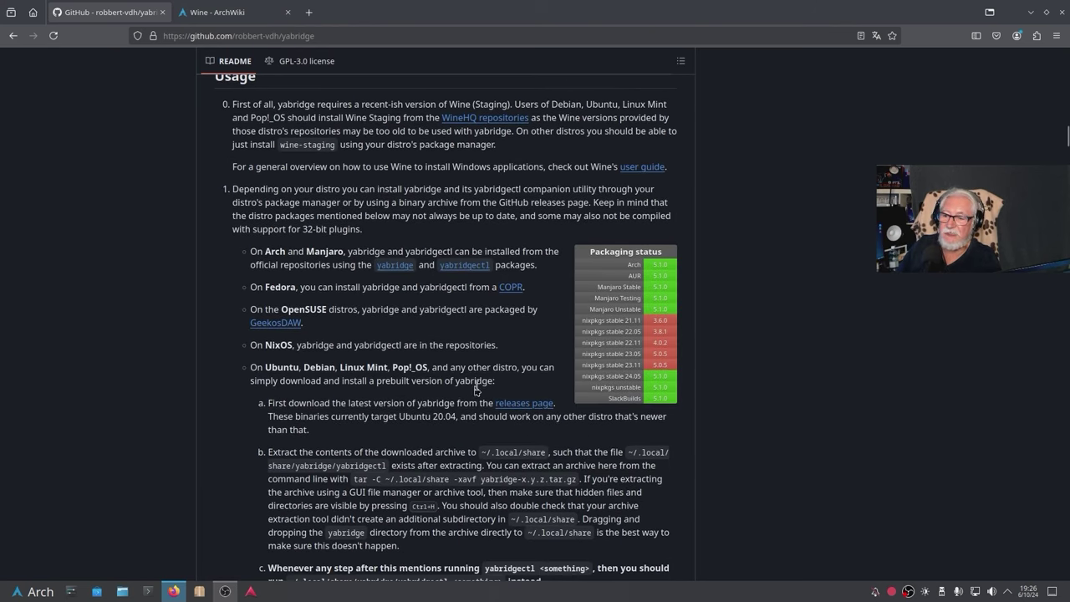
drag(499, 382, 245, 370)
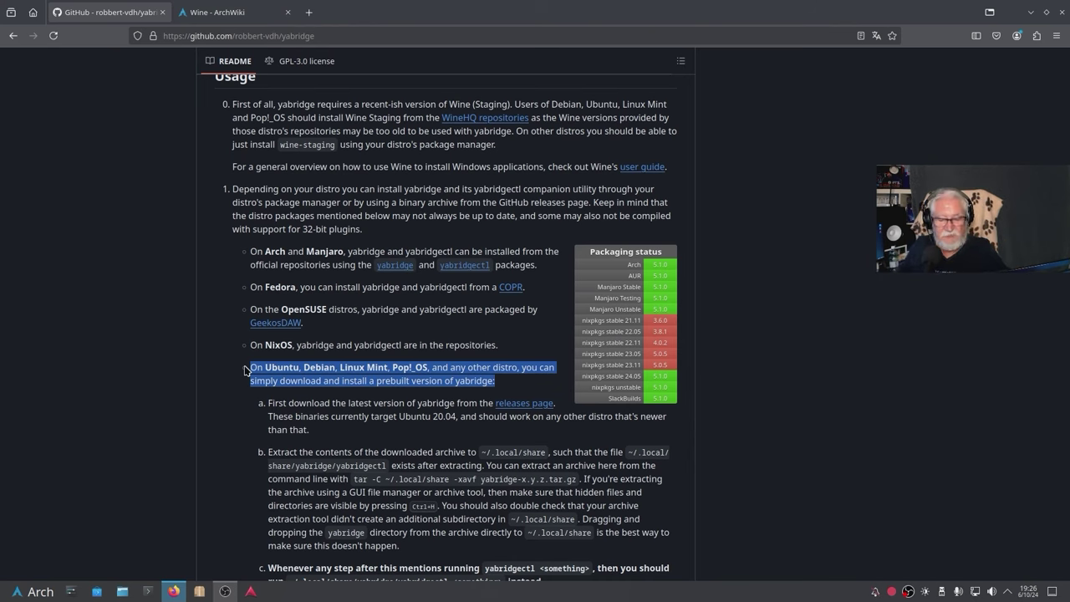
click(244, 370)
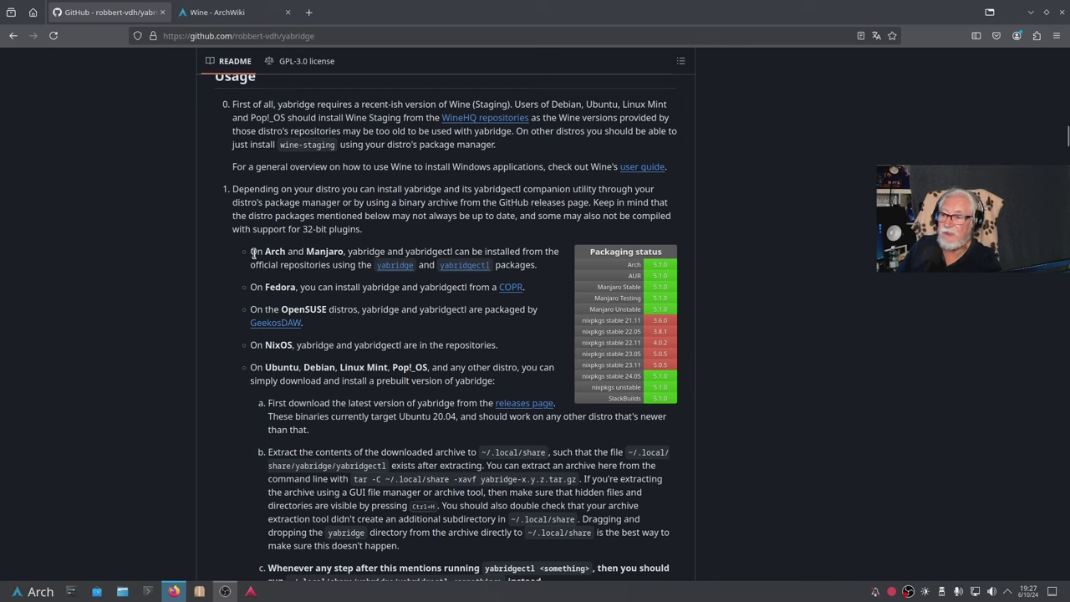
drag(251, 253, 551, 269)
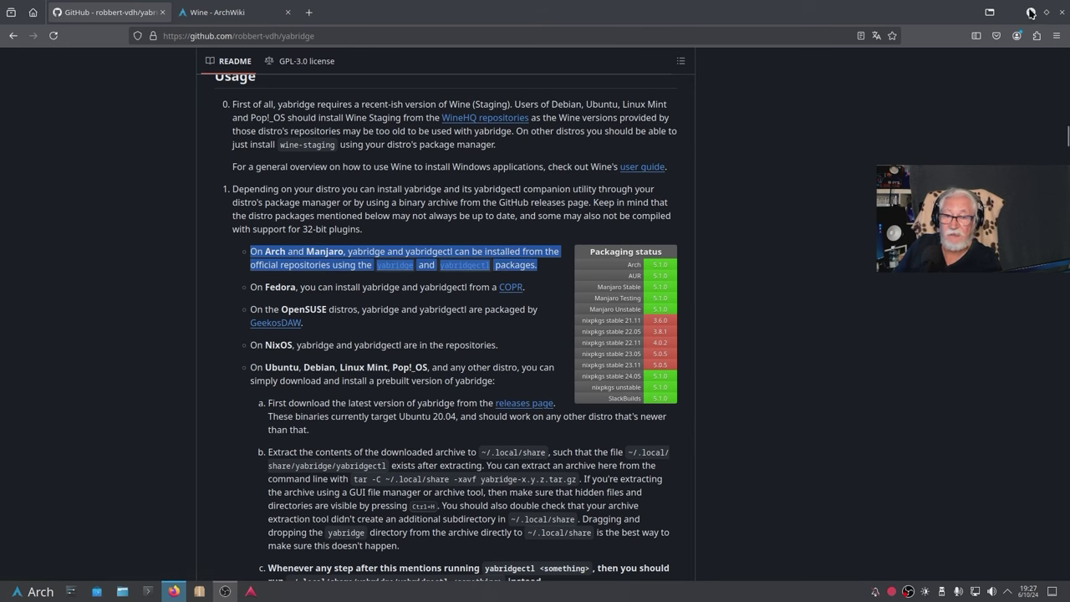
scroll(1063, 133, up, 5)
scroll(779, 532, up, 10)
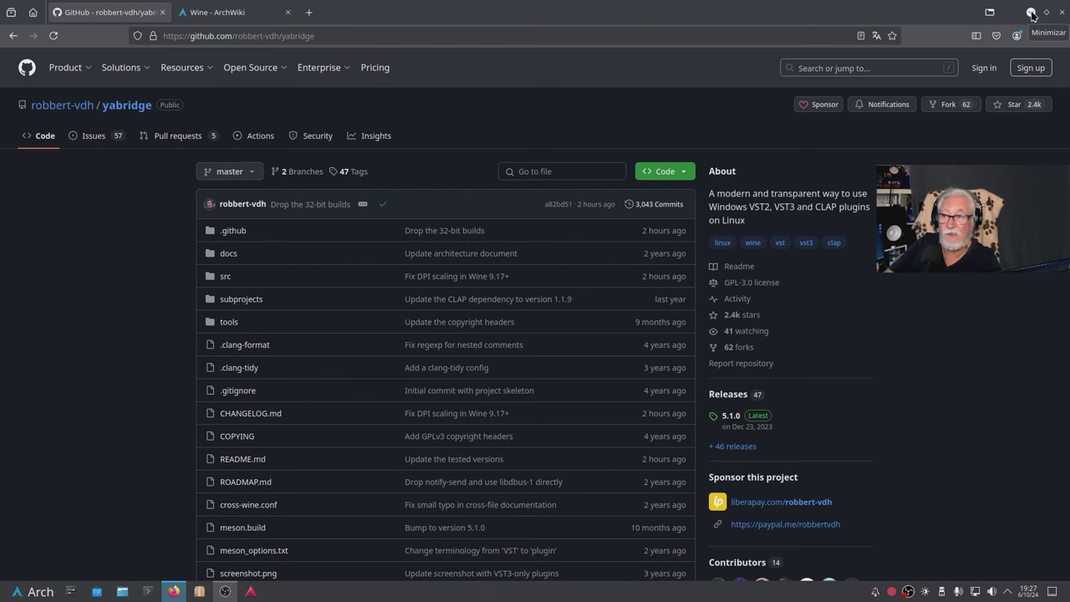
click(1032, 15)
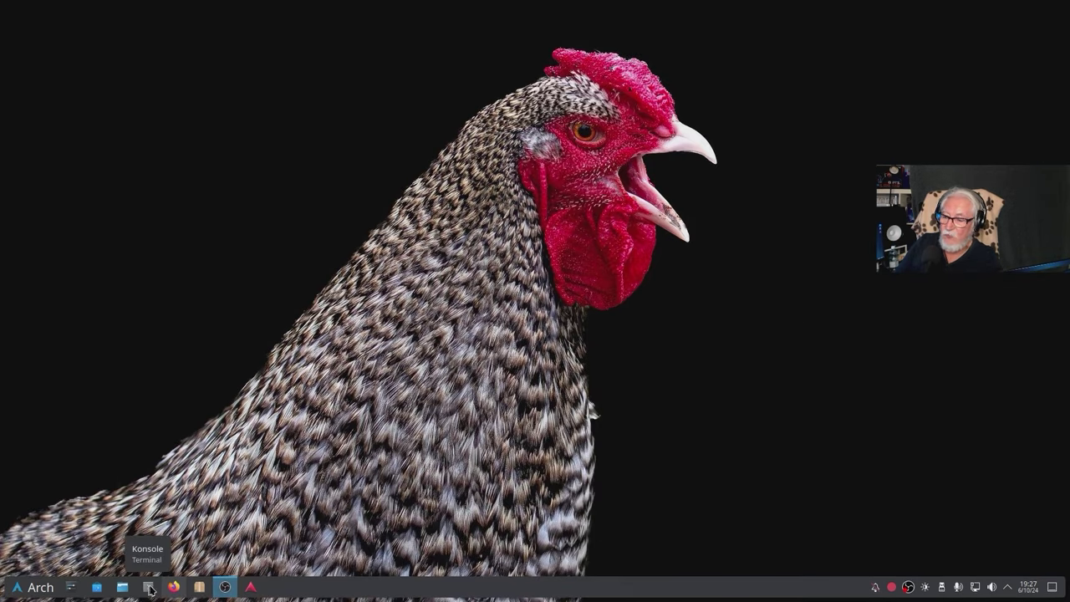
- Search the Octopi package manager for "yabri" to check the yabridge packages, and close it
click(199, 587)
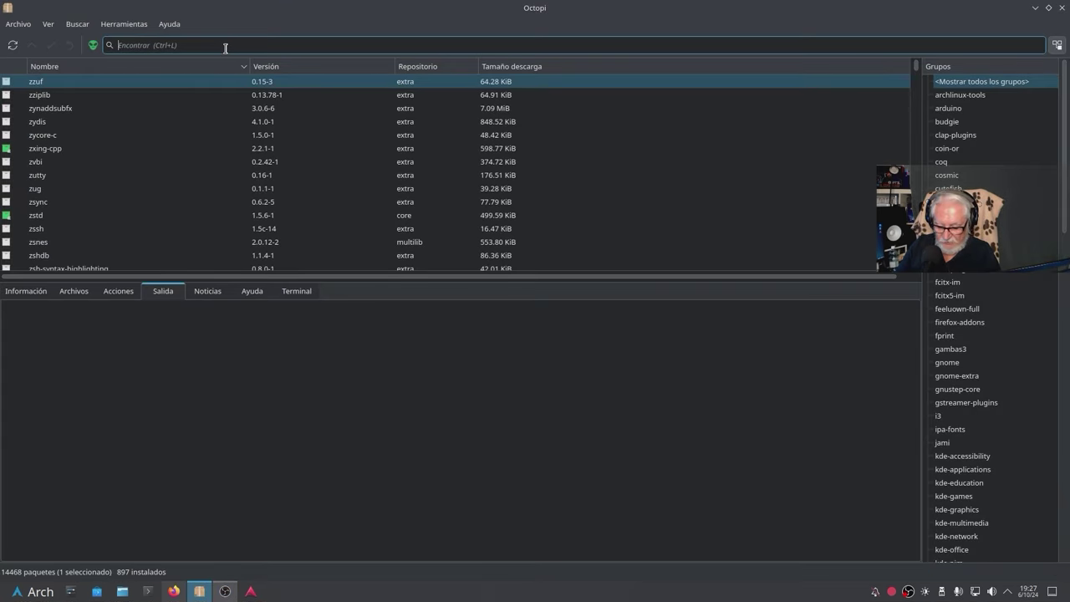
text(yabri)
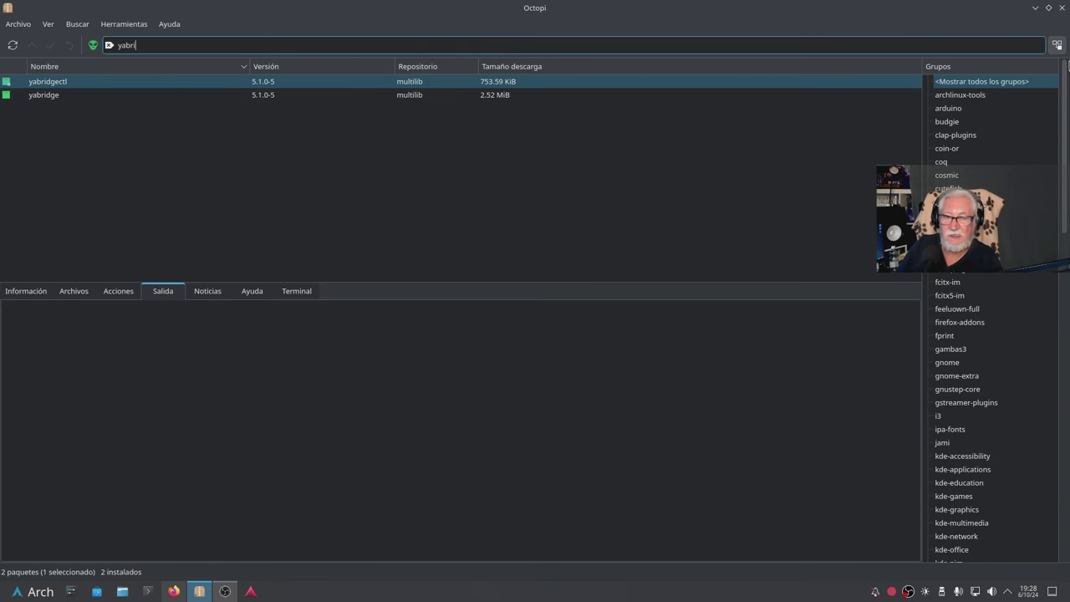
click(1061, 7)
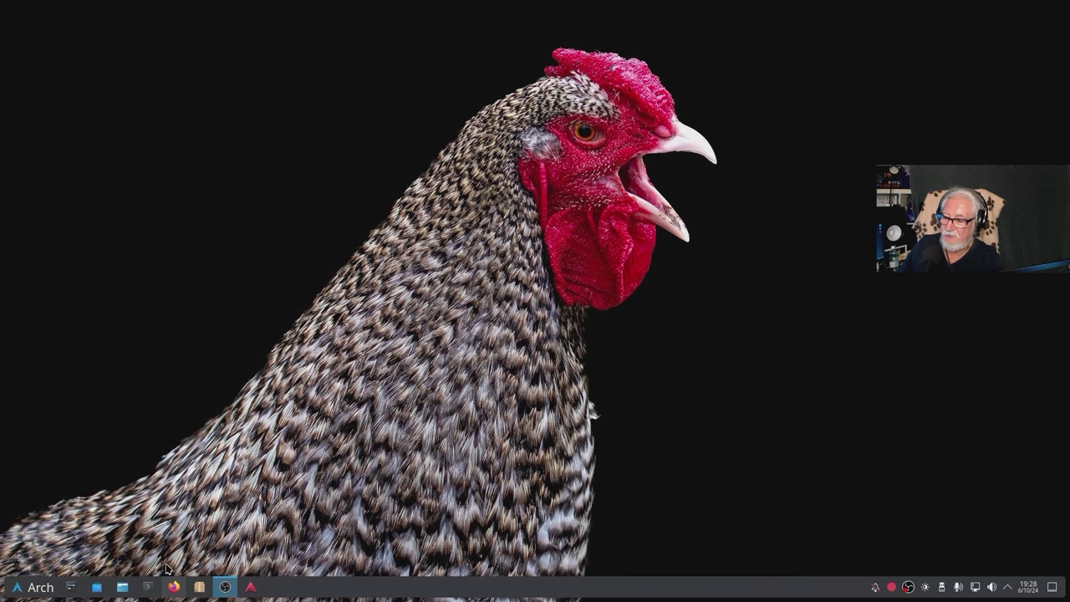
- Open Dolphin, view the Descargas folder, and browse to the .local/share folder in the home directory
click(121, 587)
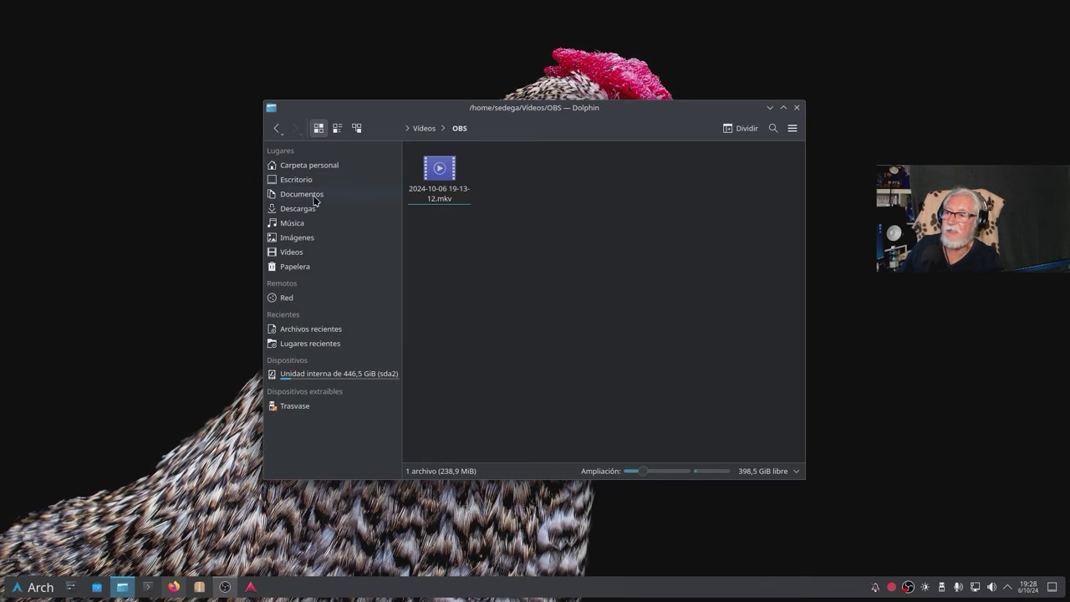
click(311, 207)
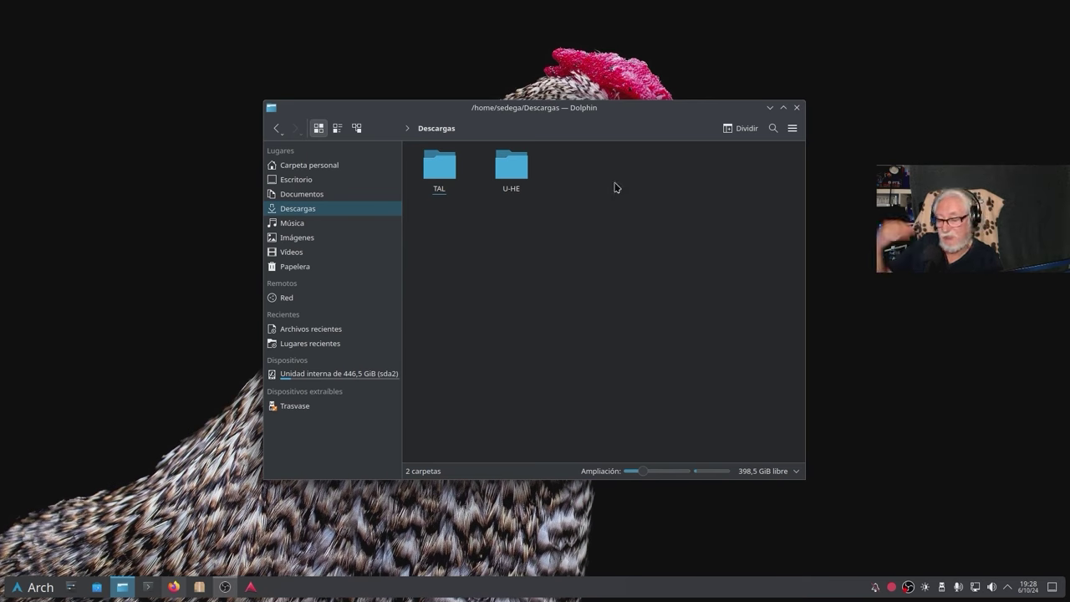
click(313, 165)
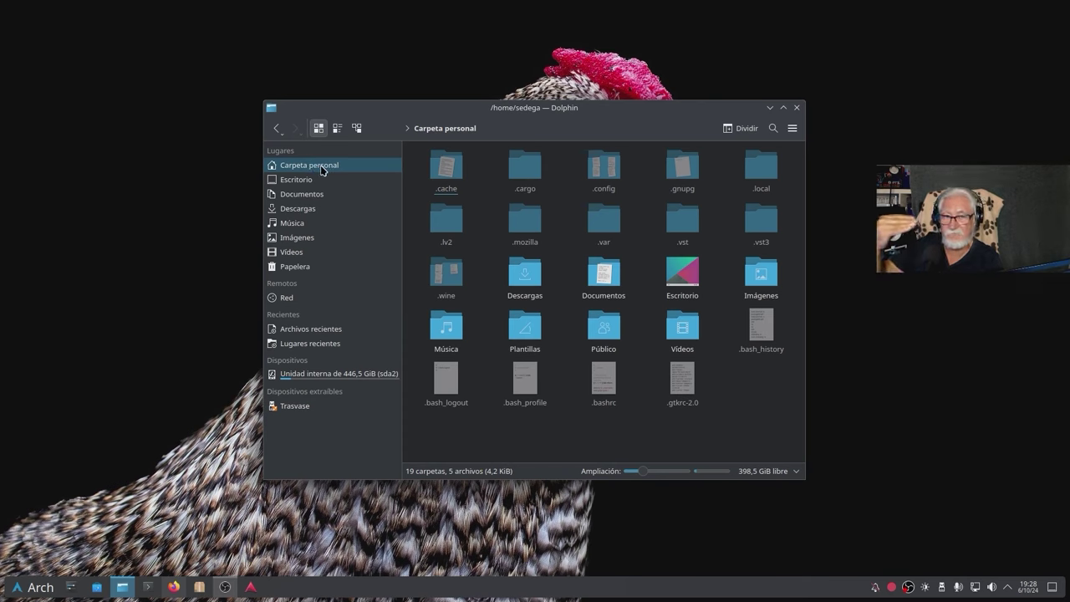
double_click(760, 167)
double_click(439, 166)
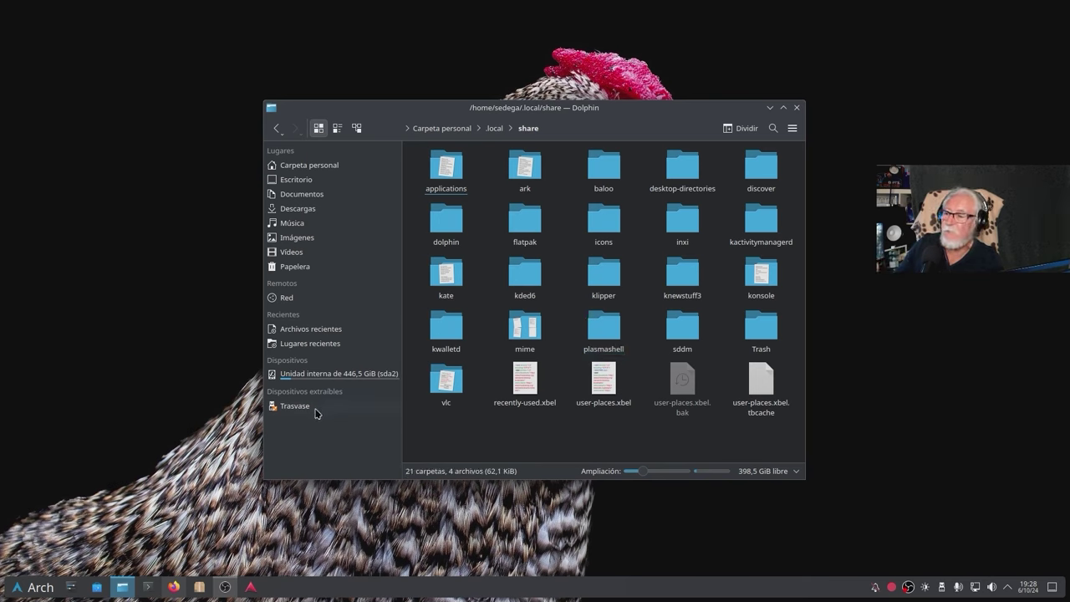
- Open Ejemplo Yabridge Debian.txt from Trasvase/01_Documentacion, enlarge the text, and examine the yabridgectl set, add and sync commands
key(ctrl+F2)
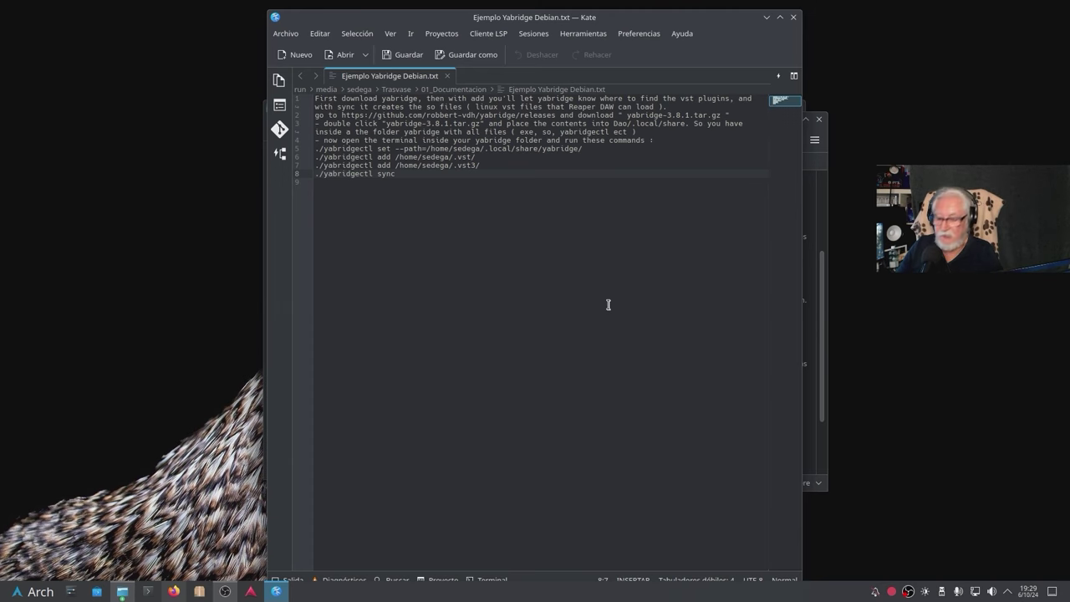
scroll(650, 311, up, 3)
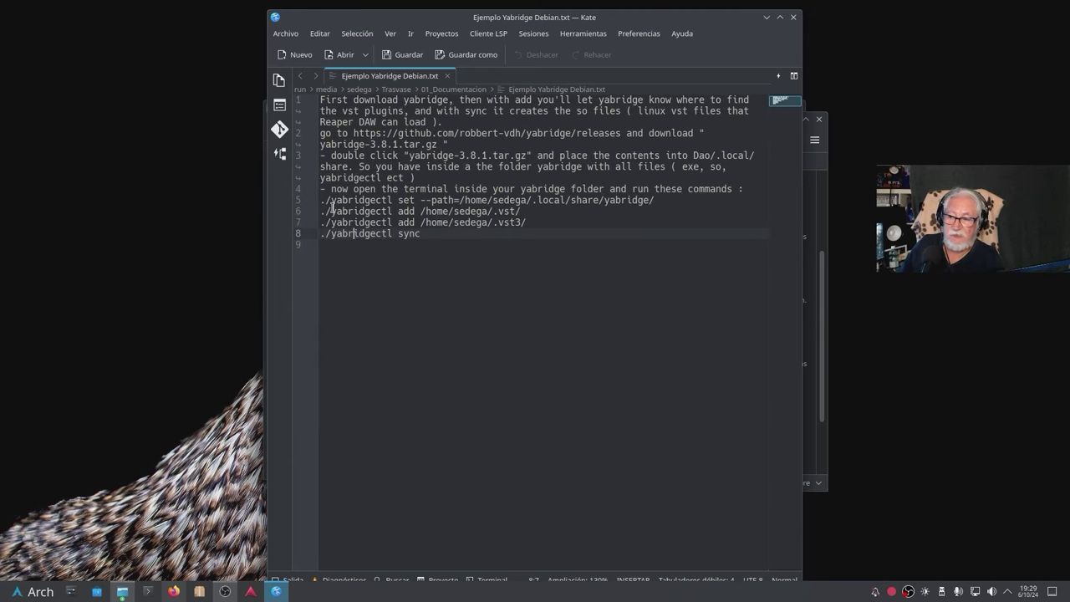
drag(325, 201, 597, 210)
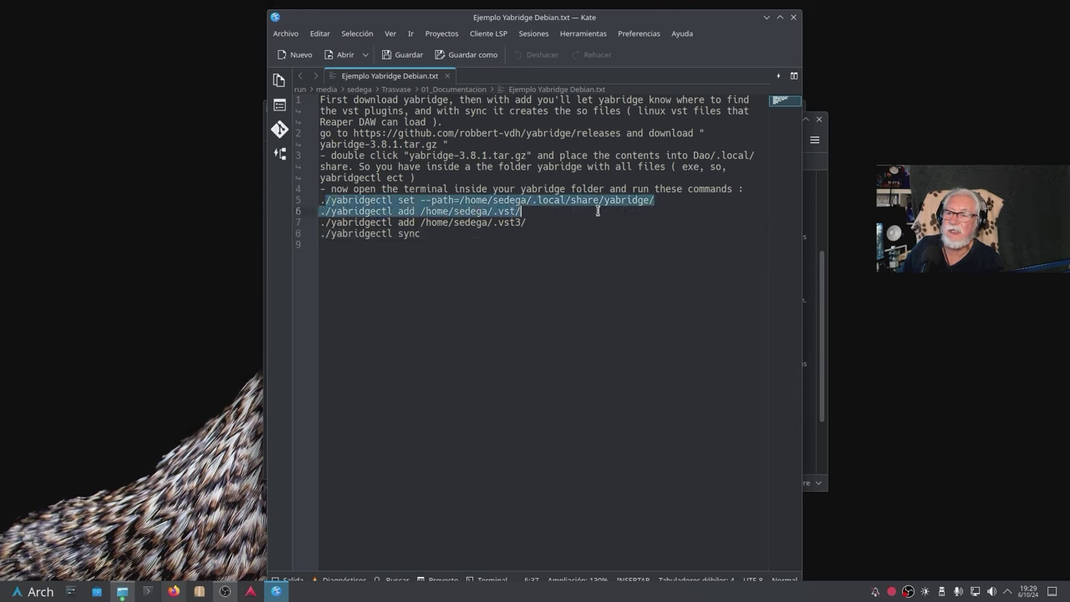
click(680, 201)
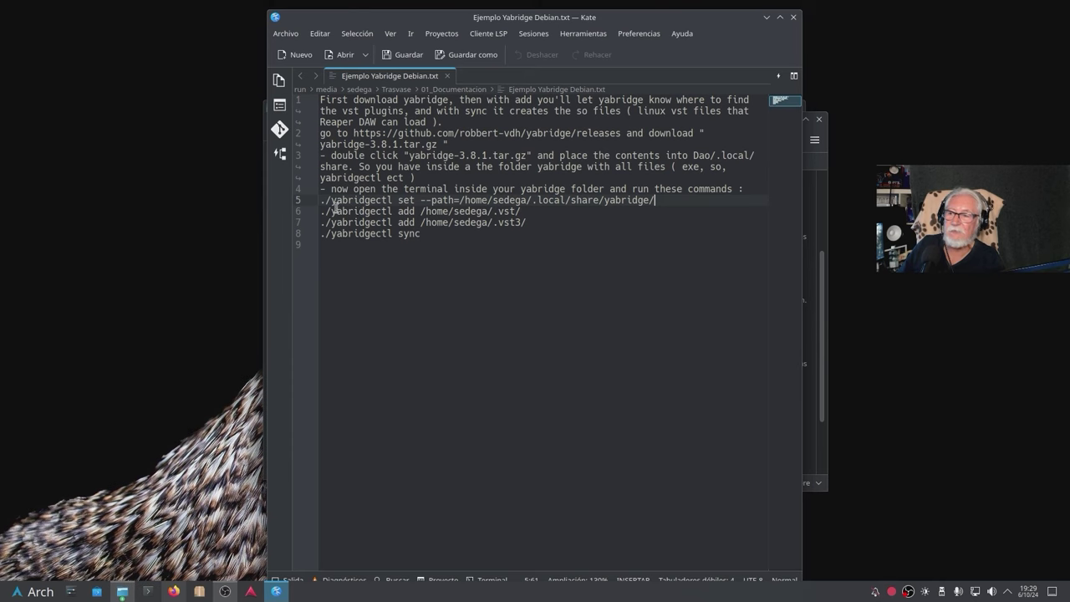
mouse_move(325, 214)
mouse_down()
mouse_move(358, 215)
mouse_move(331, 215)
mouse_up()
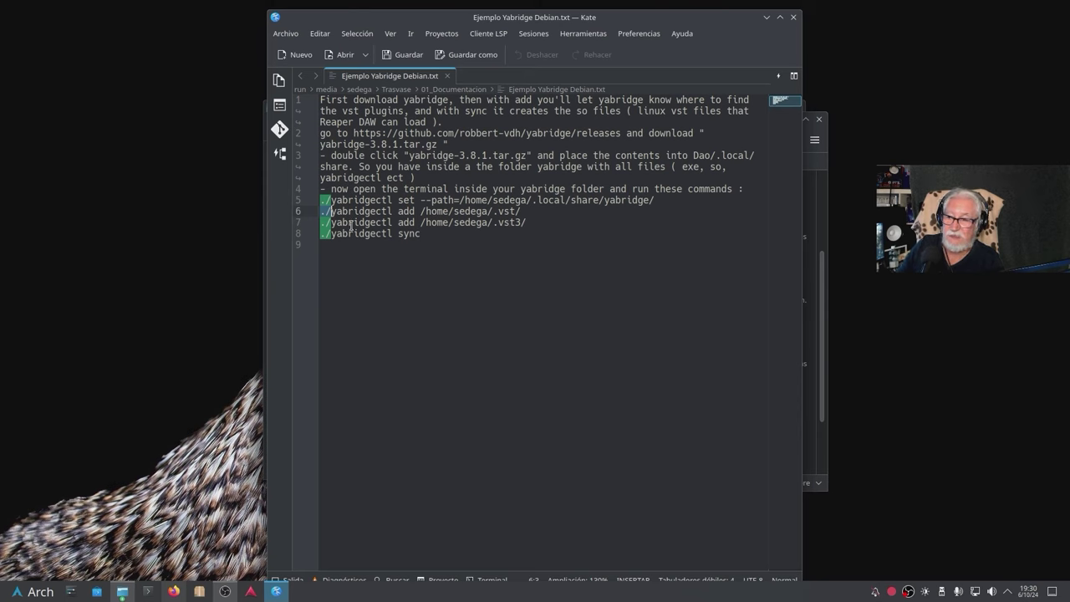
drag(350, 222, 422, 233)
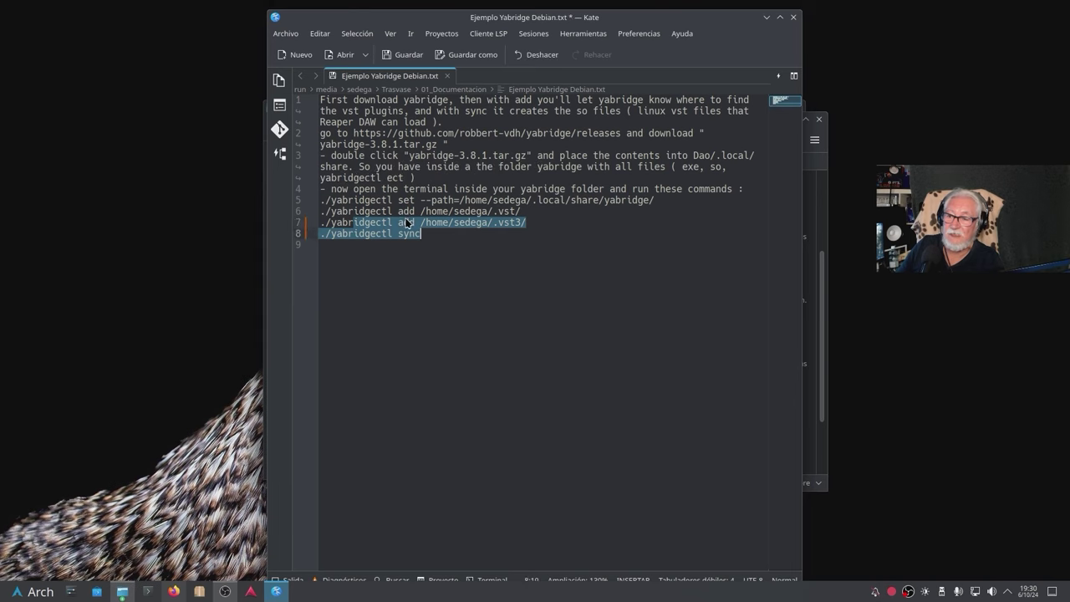
click(349, 262)
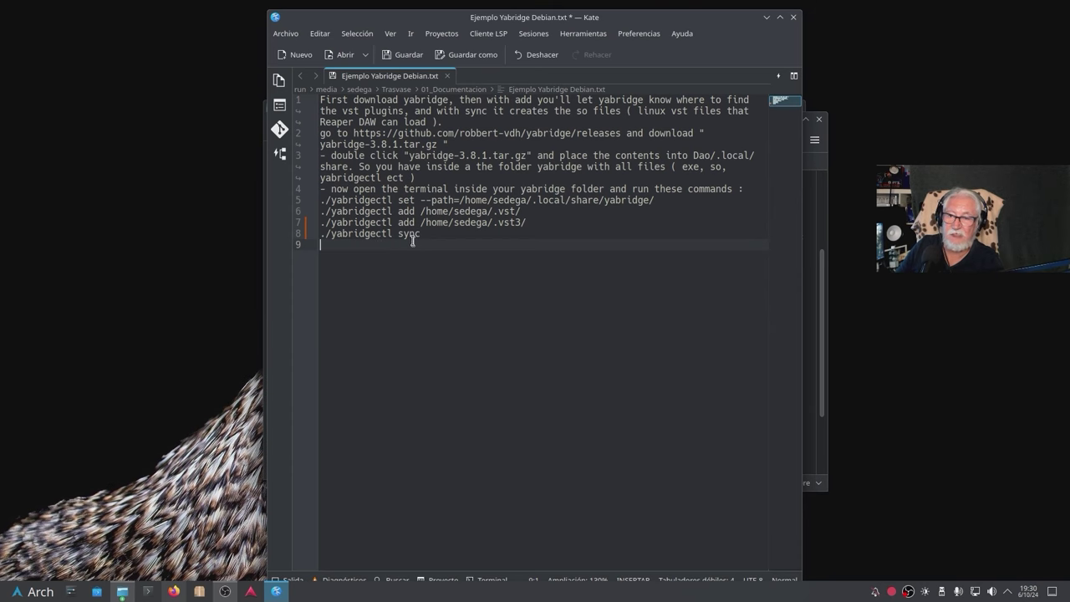
- Close the text file without saving its changes, and close the 01_Documentacion folder window
click(793, 18)
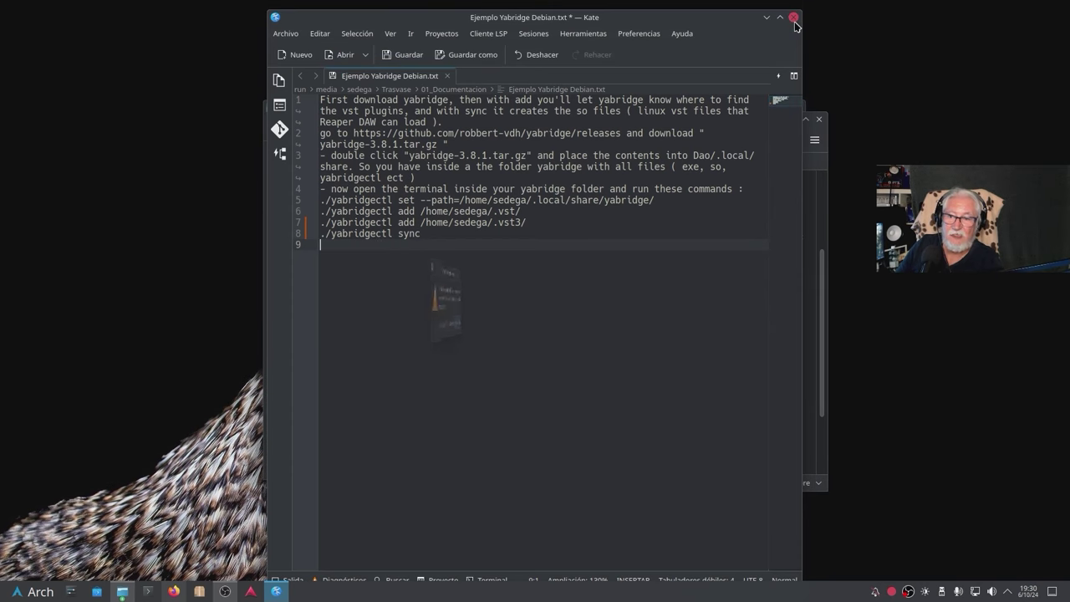
click(556, 333)
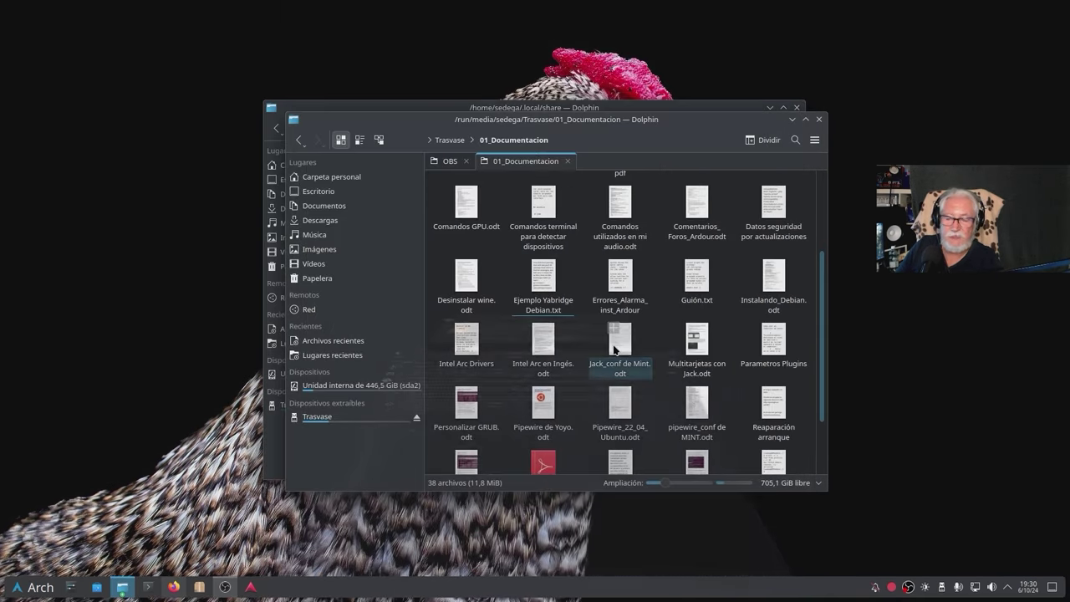
click(818, 118)
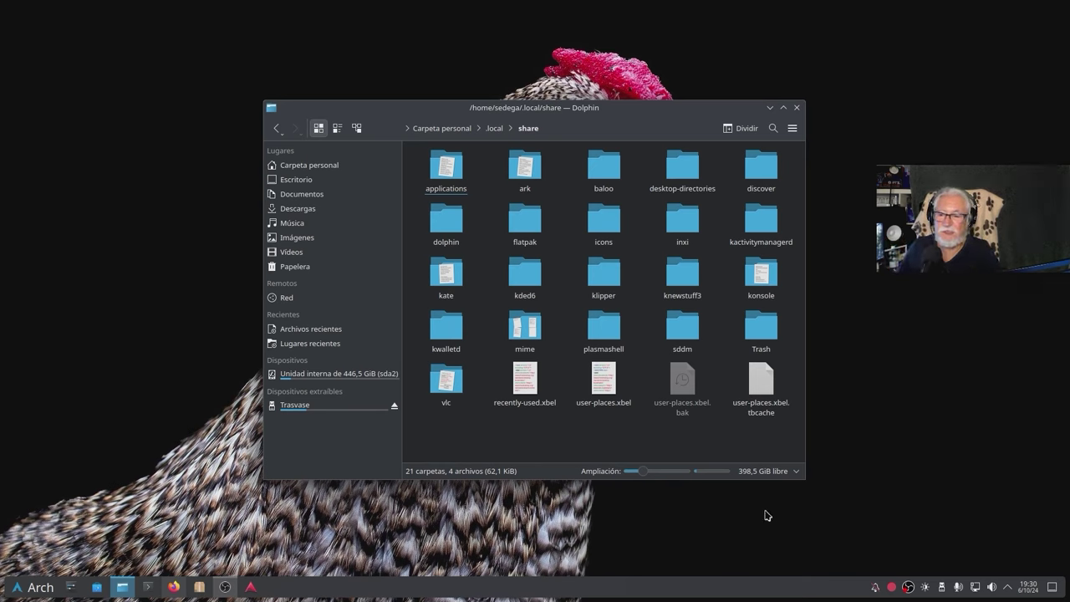
- Examine the plugin files in the home directory's .vst folder and its yabridge subfolder, and close the file manager
click(308, 167)
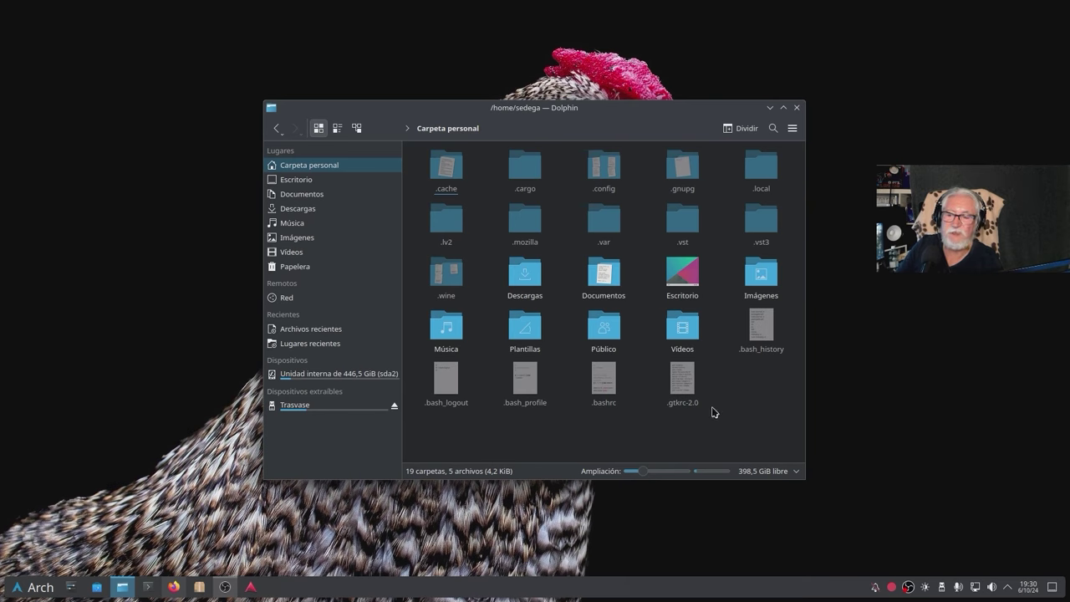
click(682, 220)
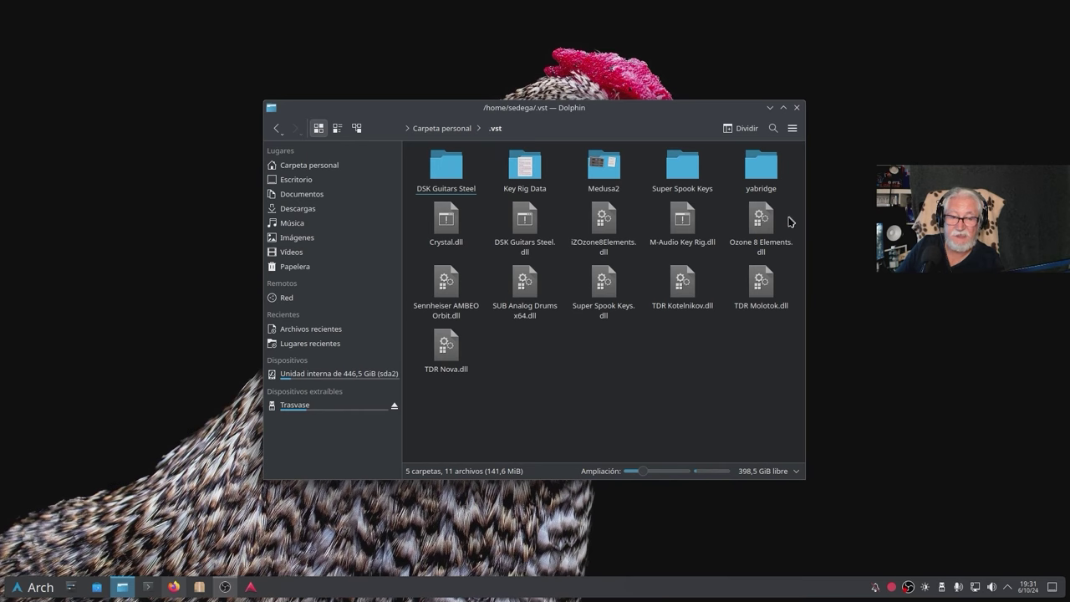
click(762, 177)
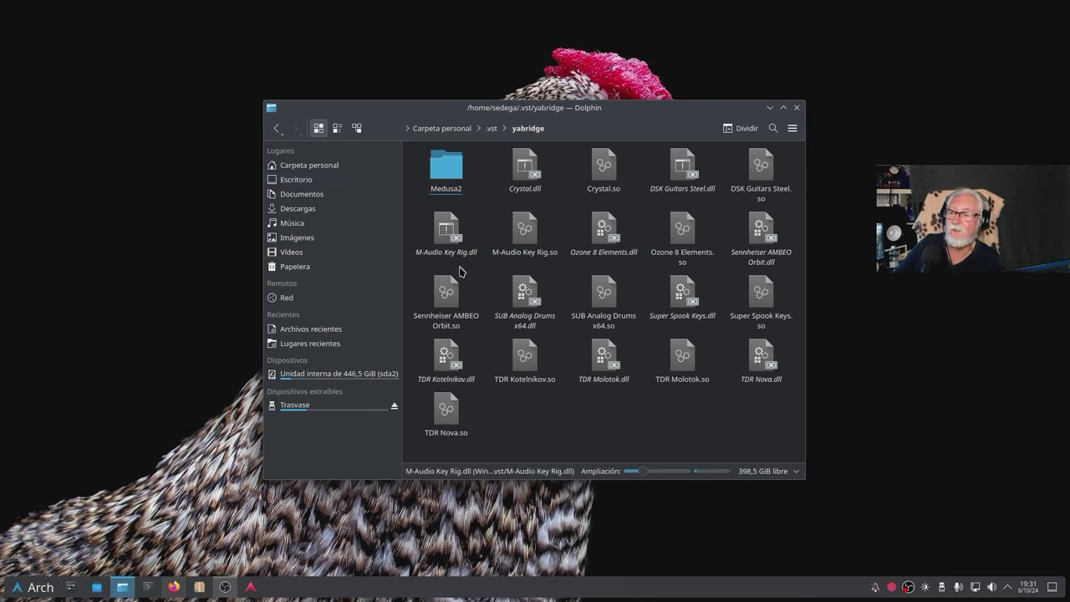
click(798, 108)
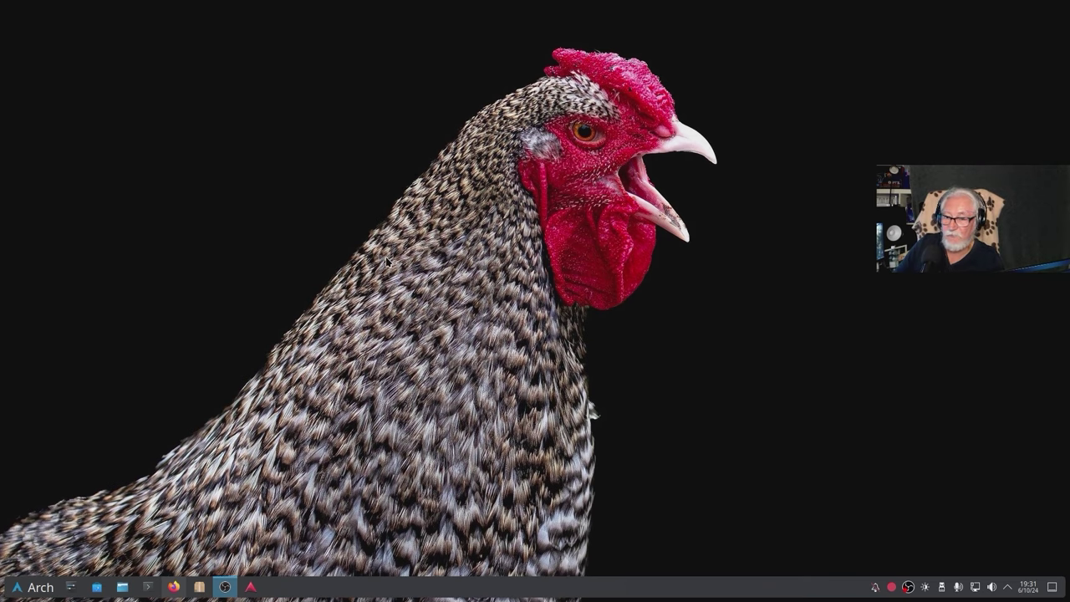
- Open Konsole and try to run the yabridge command
click(148, 588)
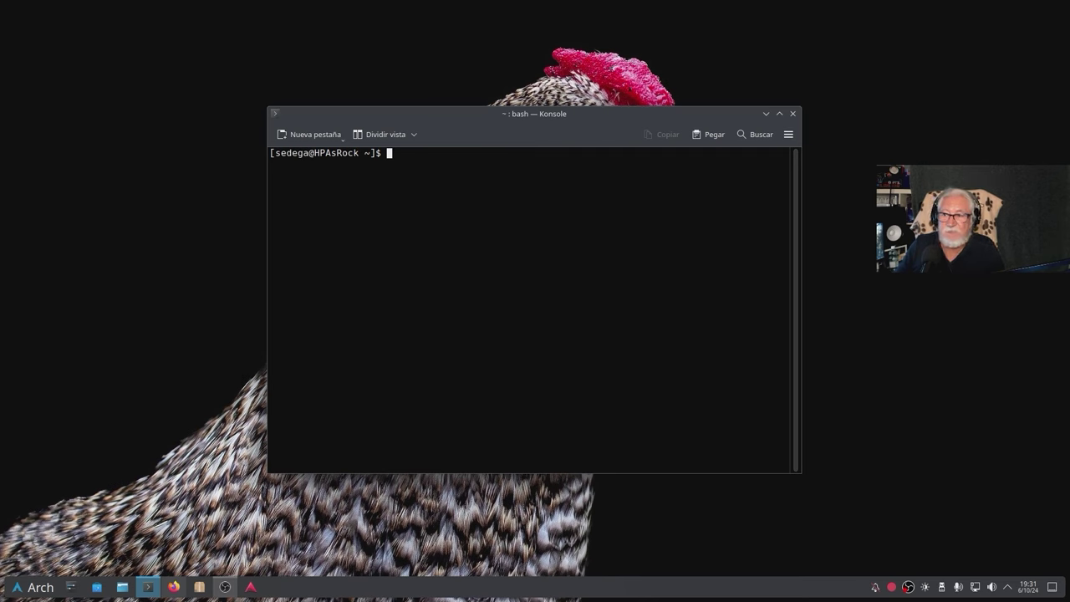
text(y)
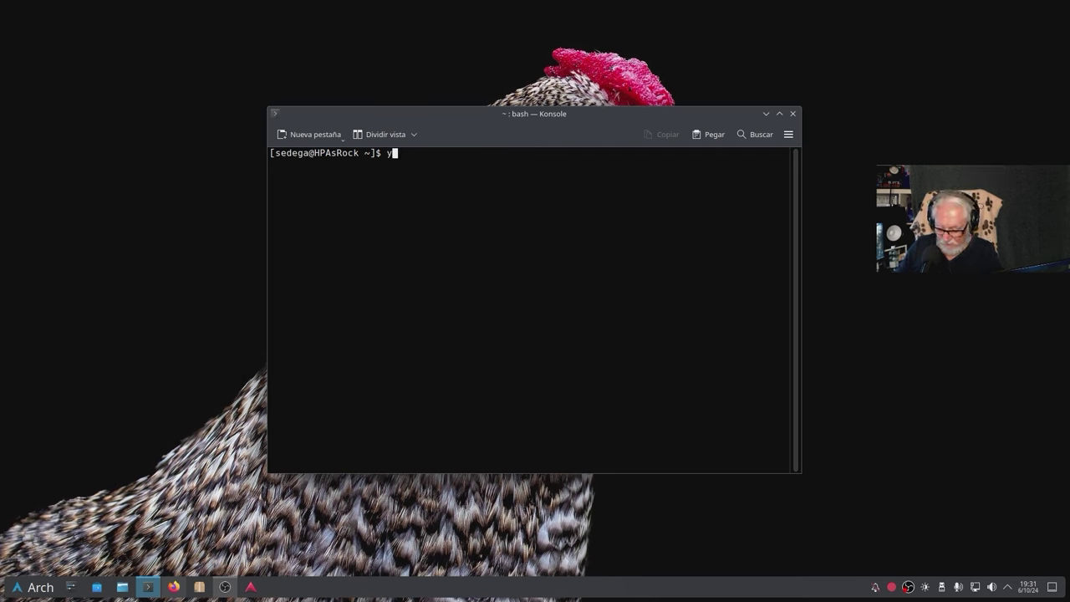
text(abr)
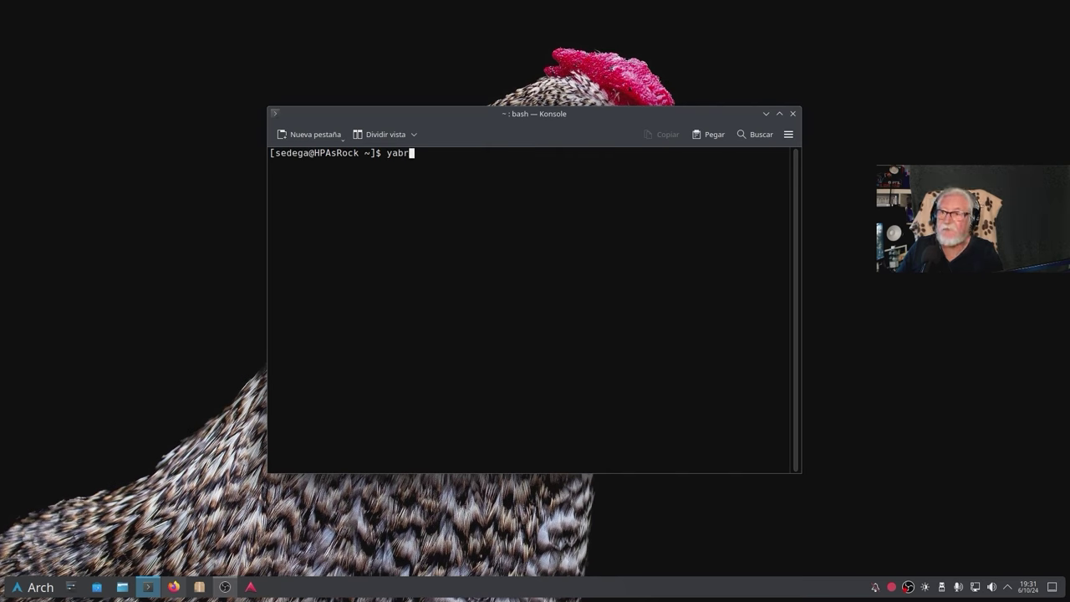
text(idge)
key(Return)
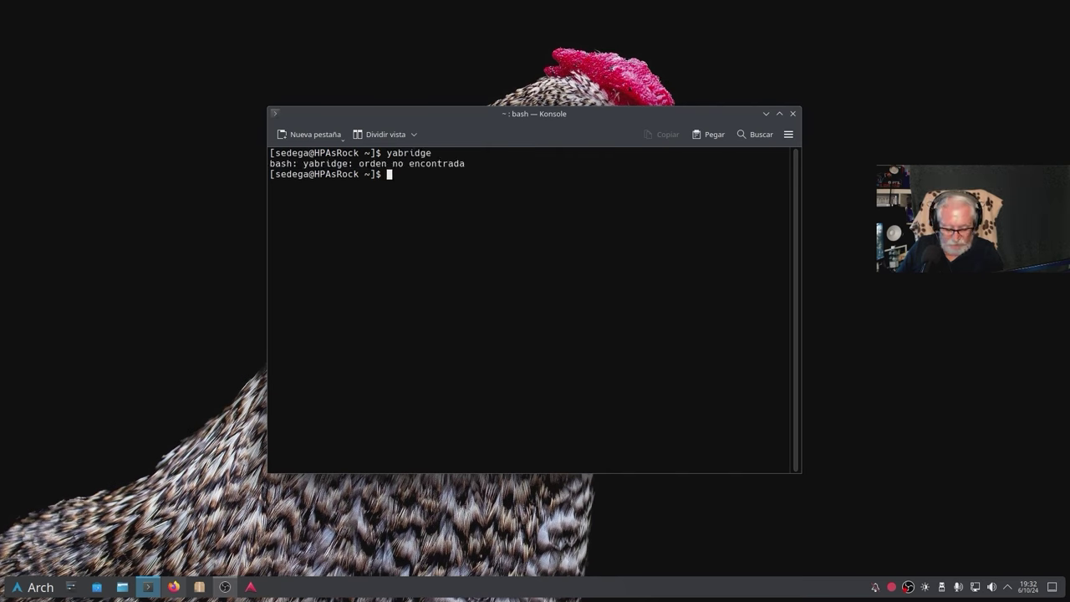
- Run yabridgectl without arguments and examine the sync command in its usage help
key(Up)
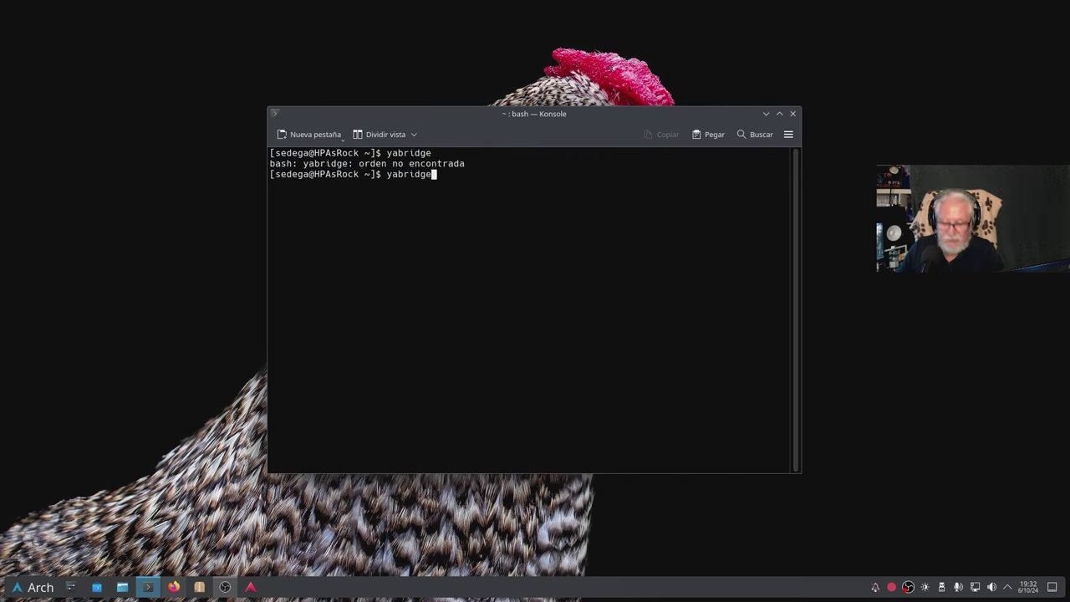
text(ctl)
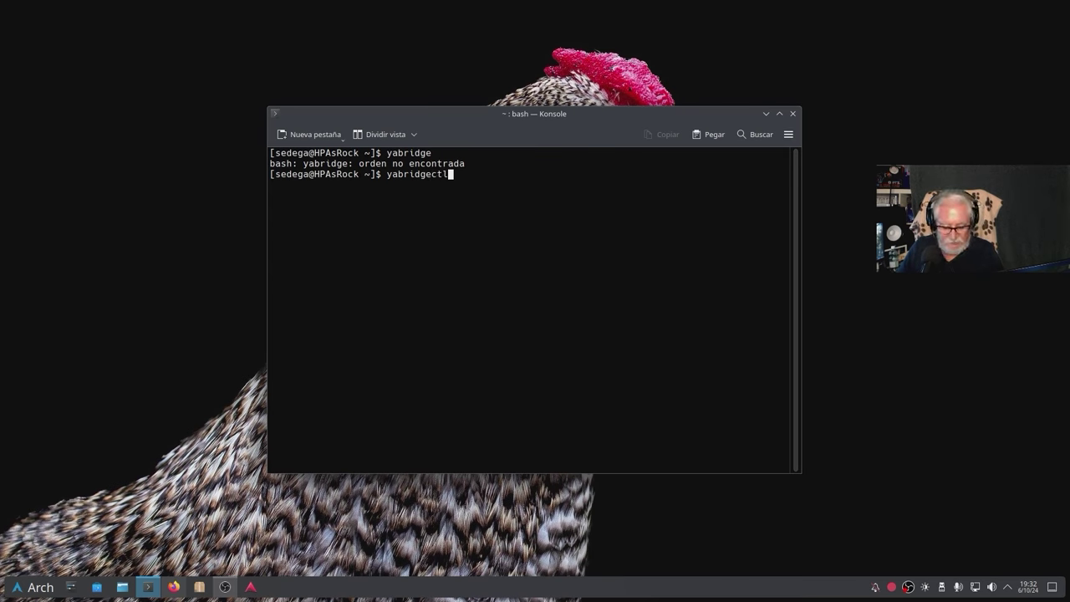
key(Return)
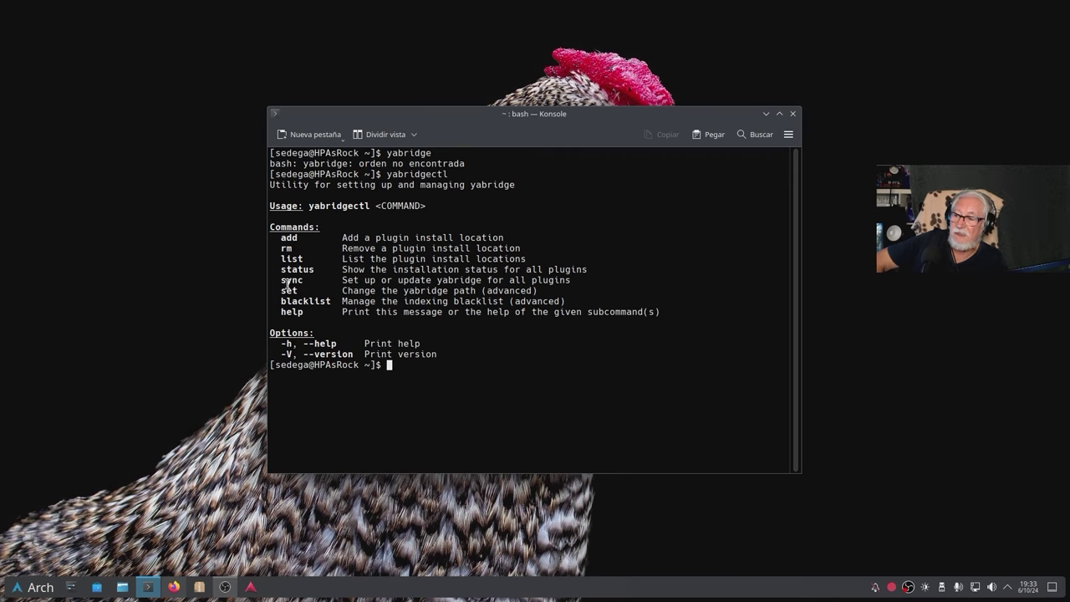
drag(278, 280, 309, 280)
click(499, 412)
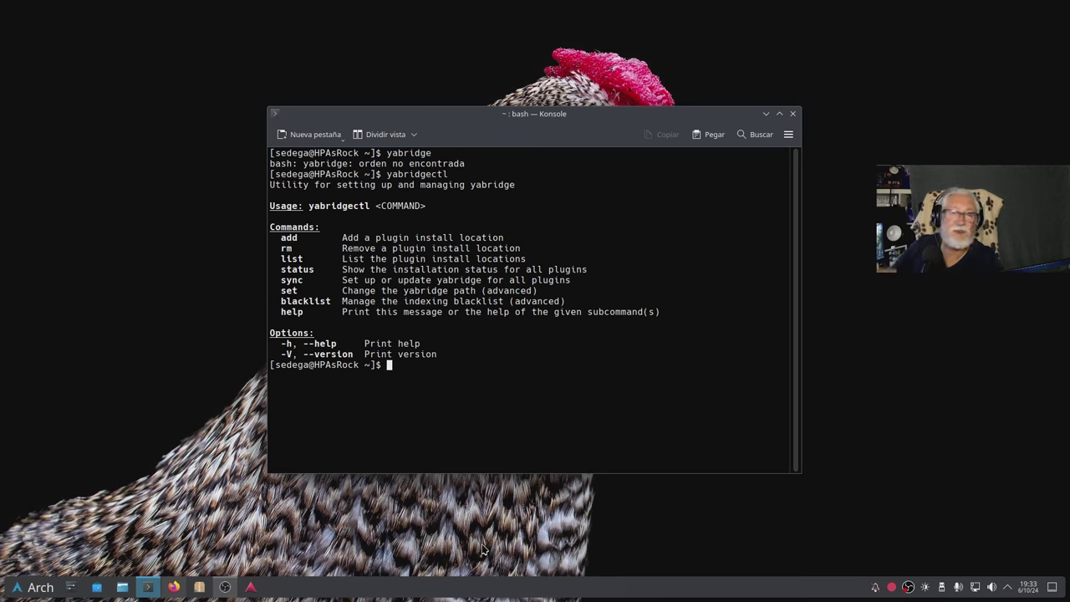
- Recall the earlier yabridgectl add command for the home directory's .vst folder from the terminal history
key(Up)
key(Up)
key(Up)
key(Up)
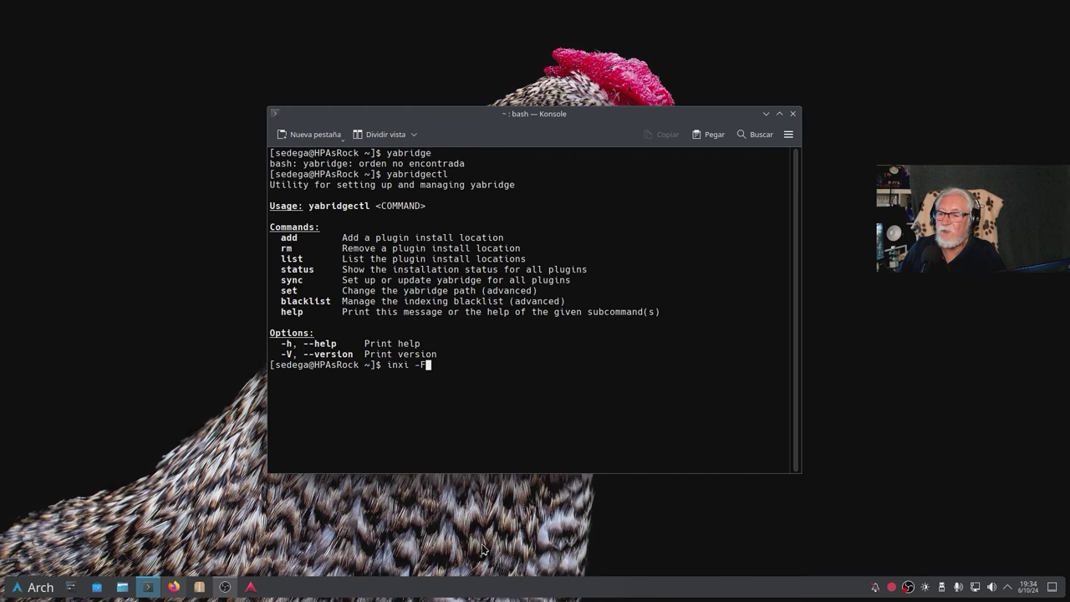
key(Down)
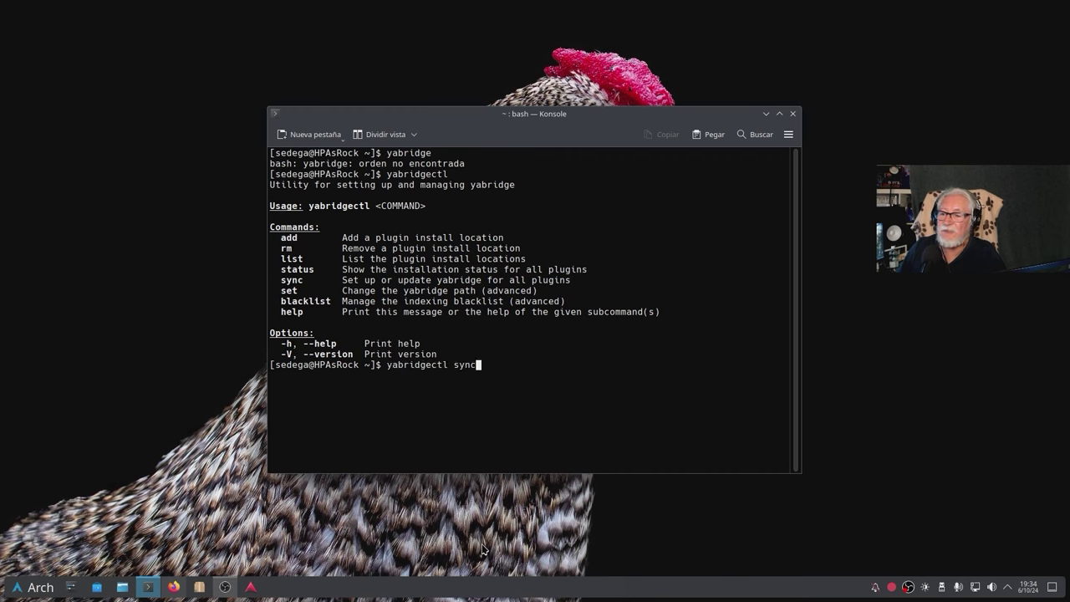
key(Down)
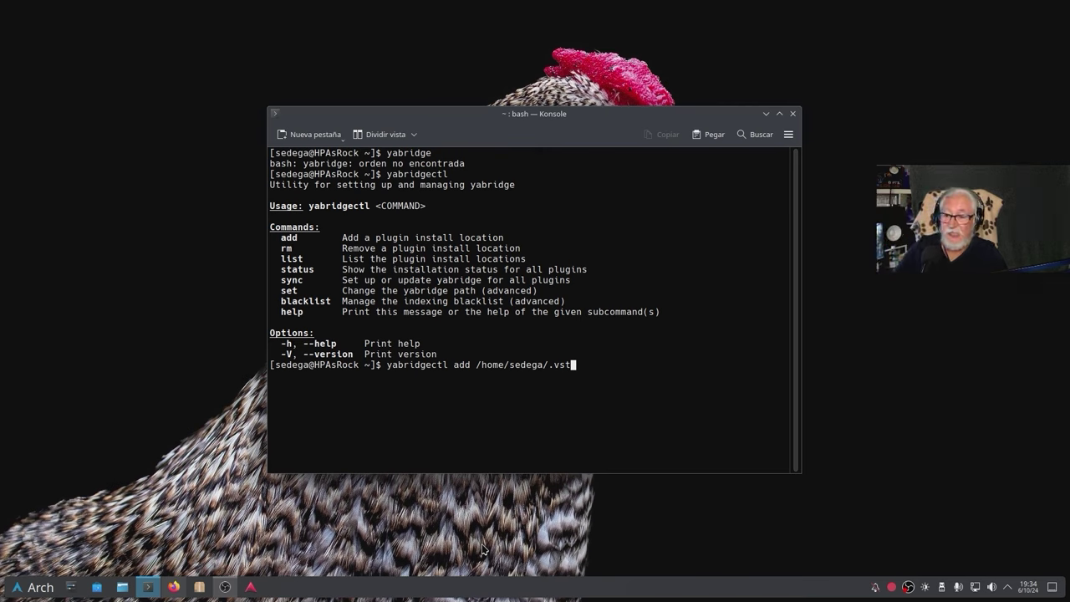
- Examine the contents of the home directory's .vst3 folder in the file manager and close its window
click(123, 588)
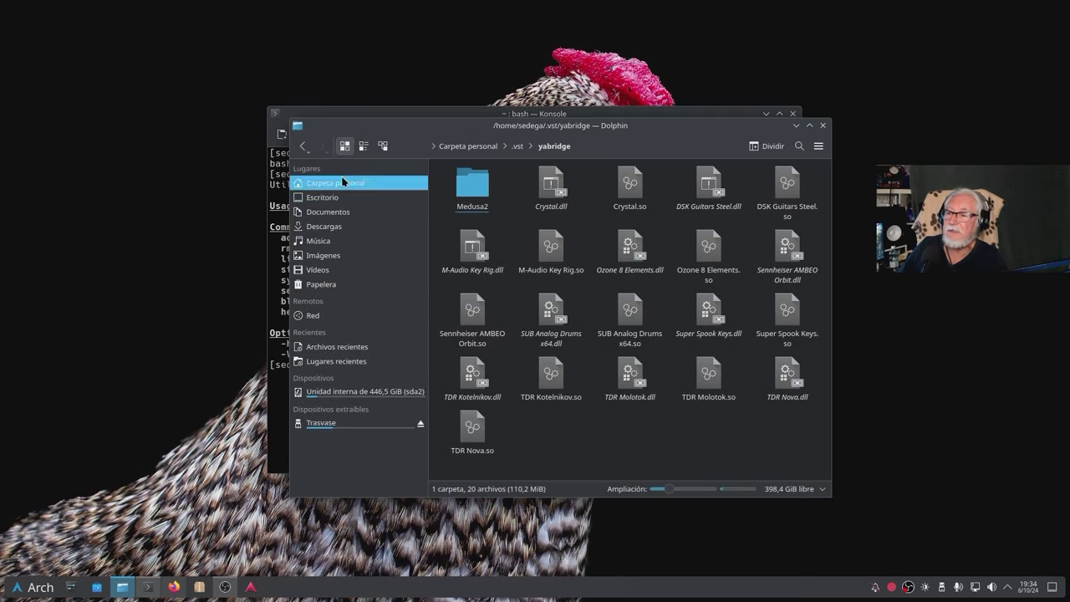
click(341, 181)
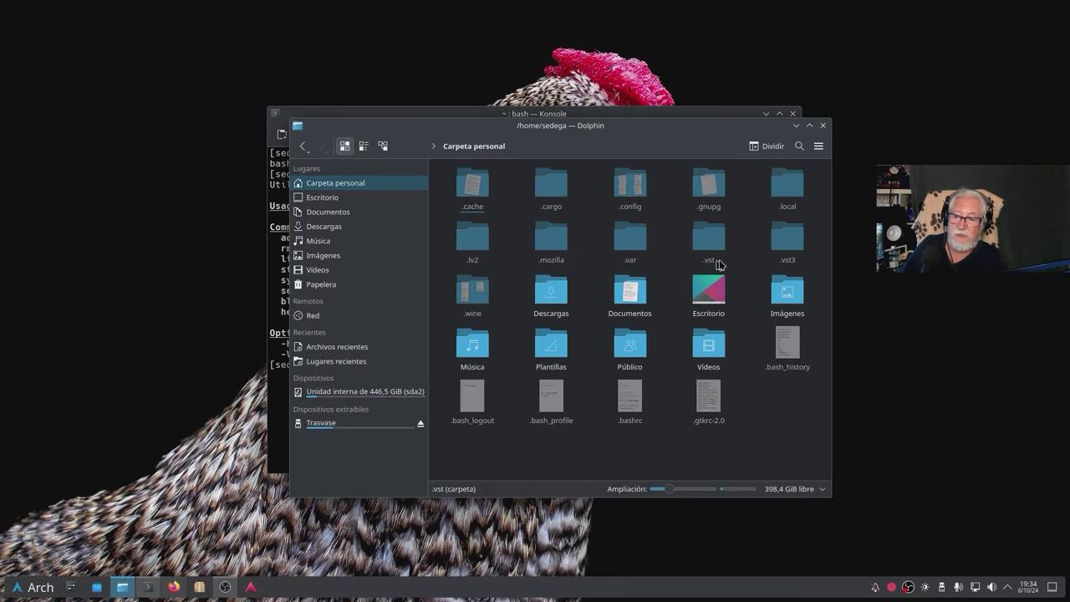
click(786, 238)
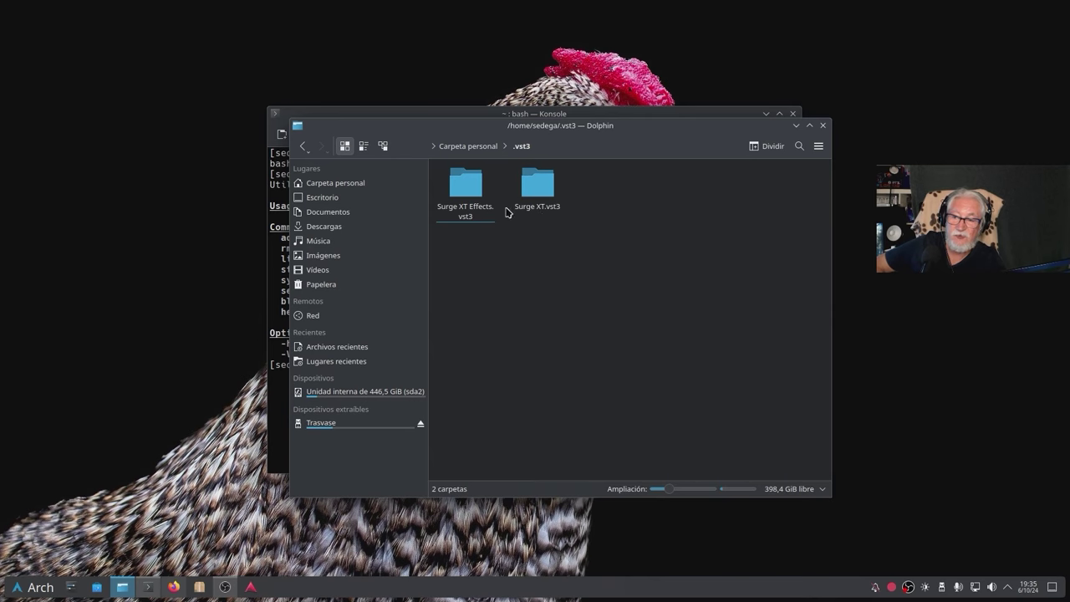
click(823, 127)
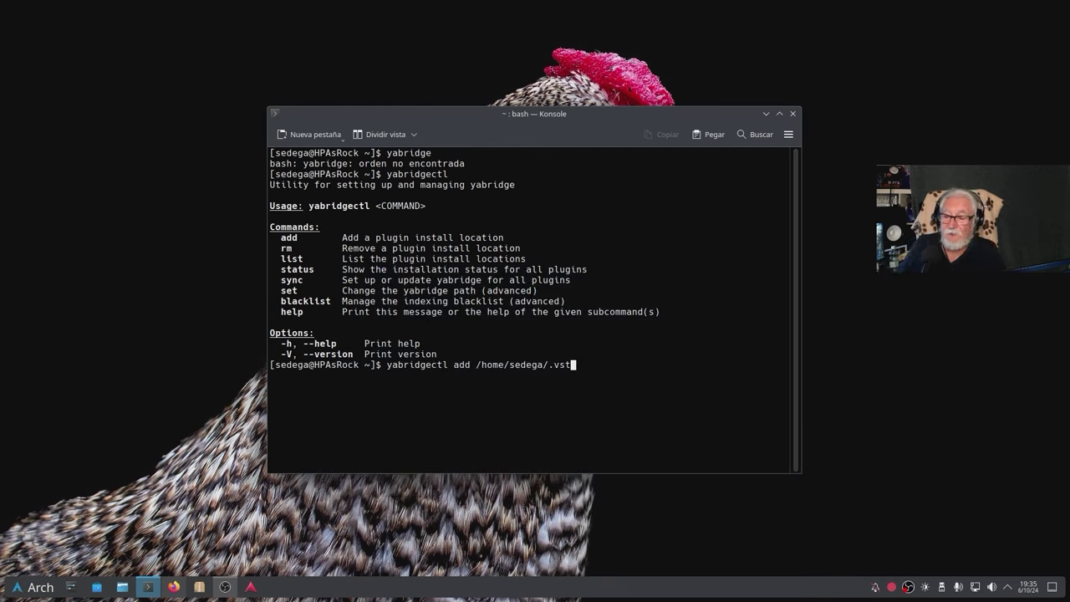
- Run the recalled command to add the .vst folder, set up its plugins with yabridgectl sync, and close the terminal
key(Return)
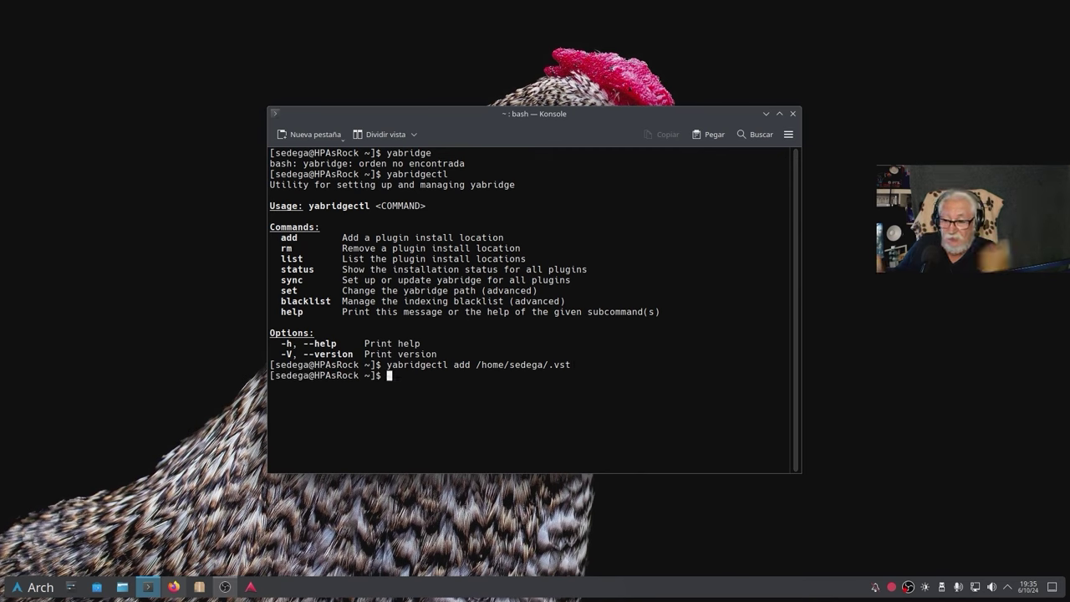
text(yabridgectl)
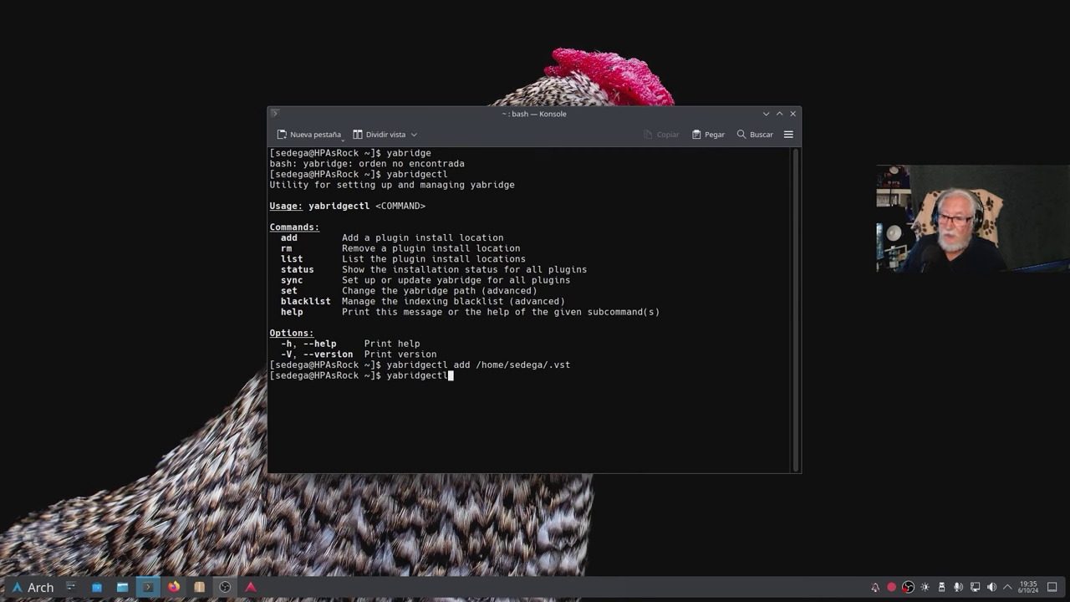
text( sync)
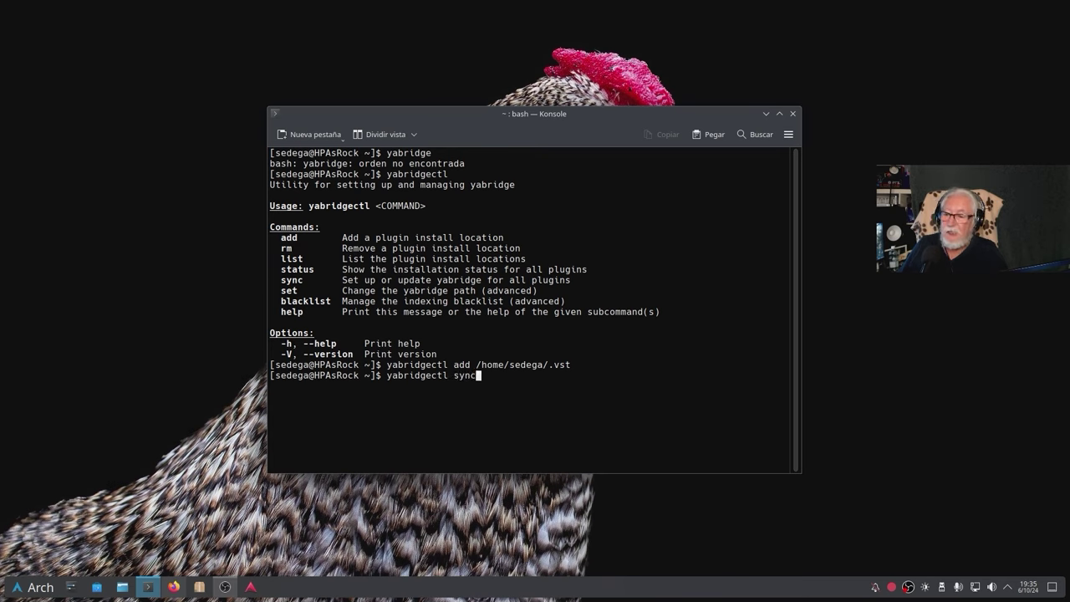
key(Return)
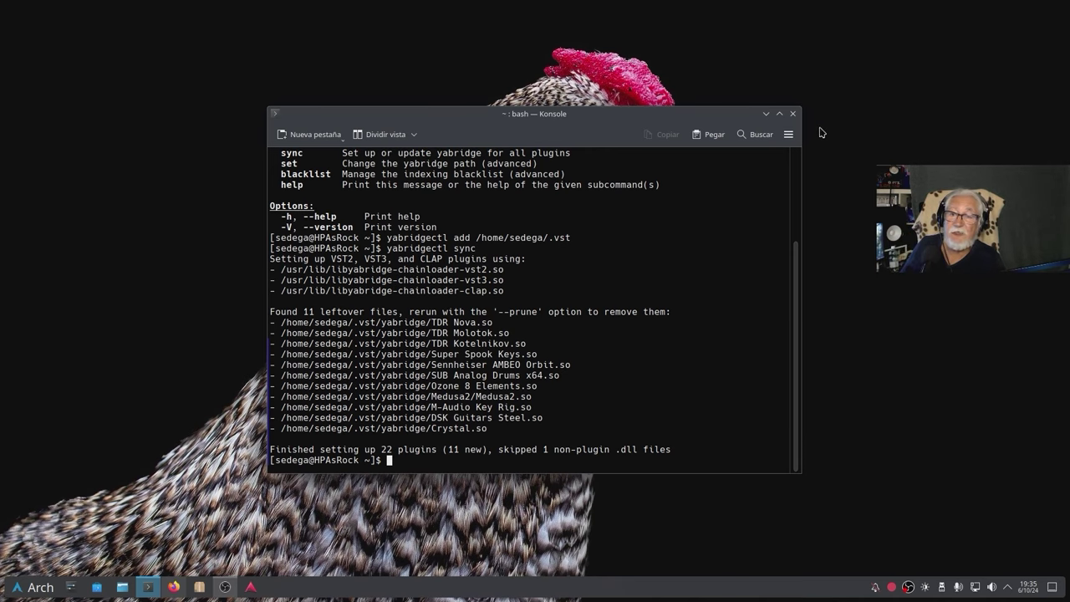
click(792, 112)
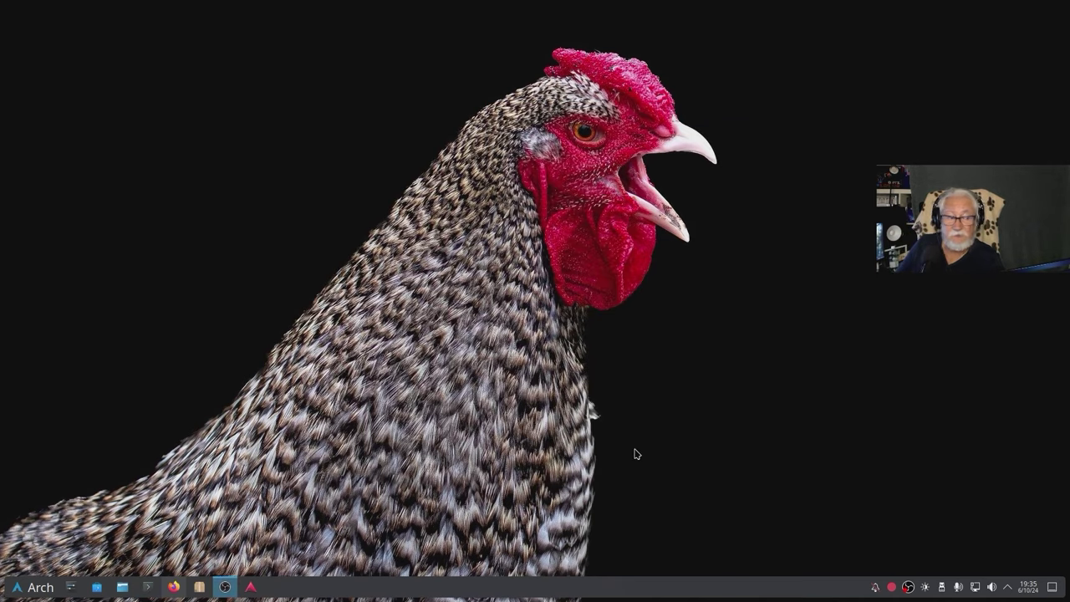
- Launch Ardour with the Arranque session and close the Preferences window
click(250, 587)
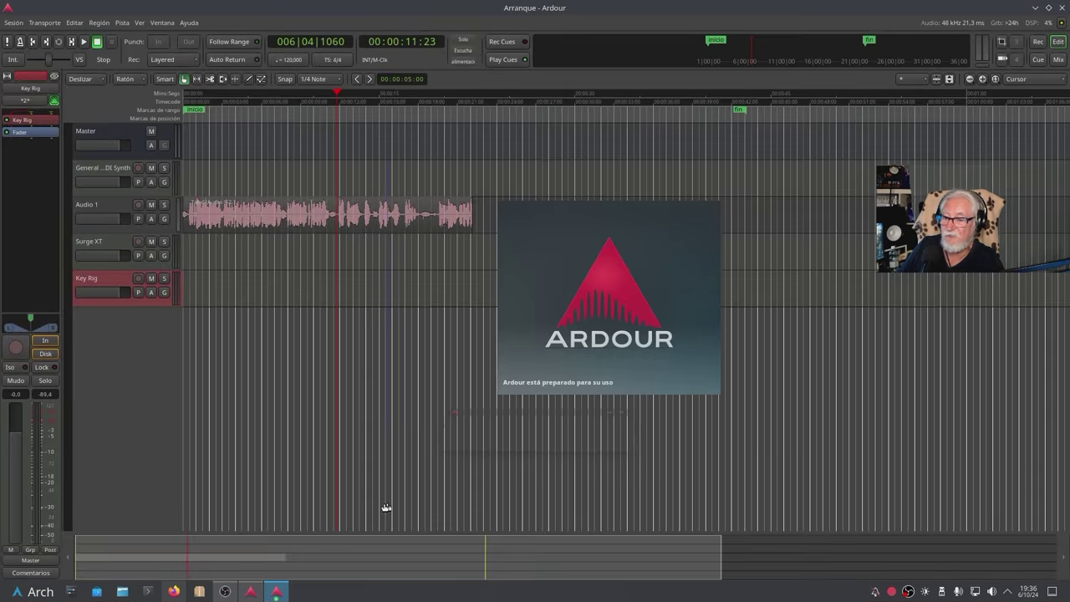
mouse_move(0, 0)
click(801, 220)
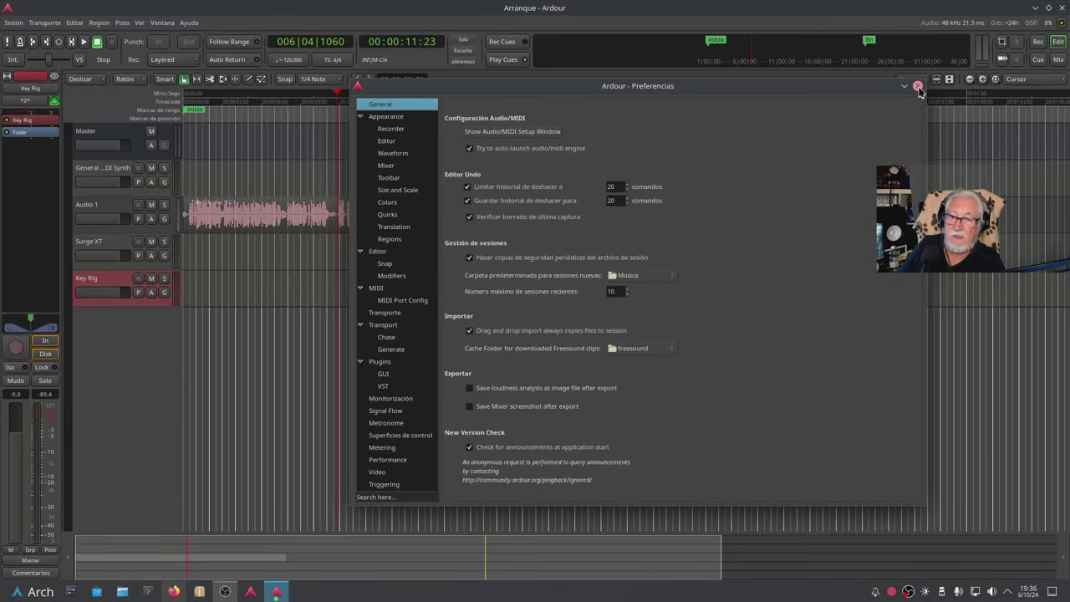
click(919, 87)
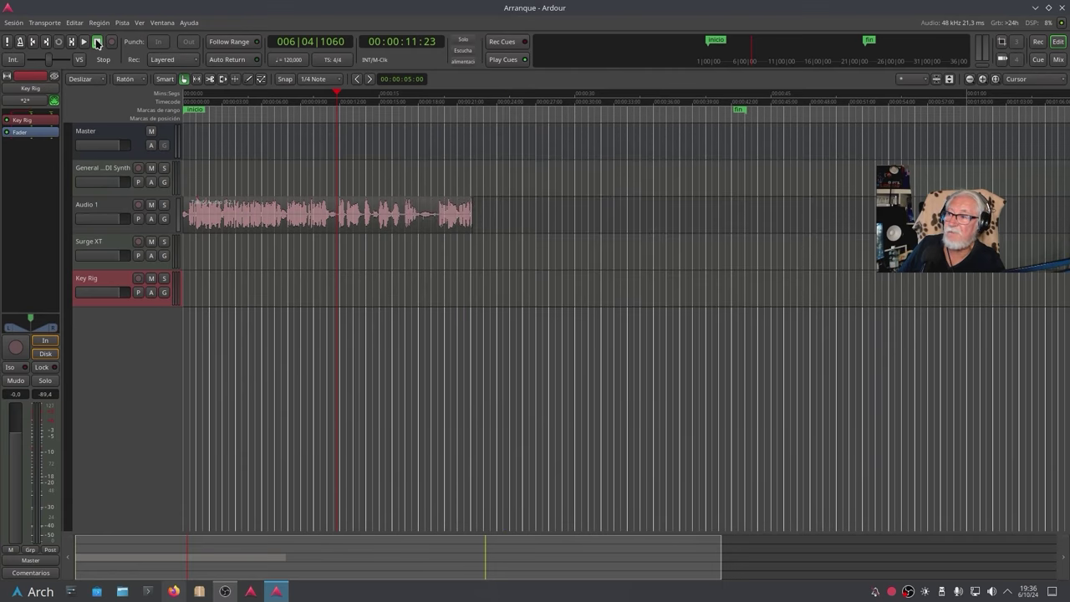
- Open Ardour's VST preferences and examine the Linux VST2 search paths without changing them
click(75, 24)
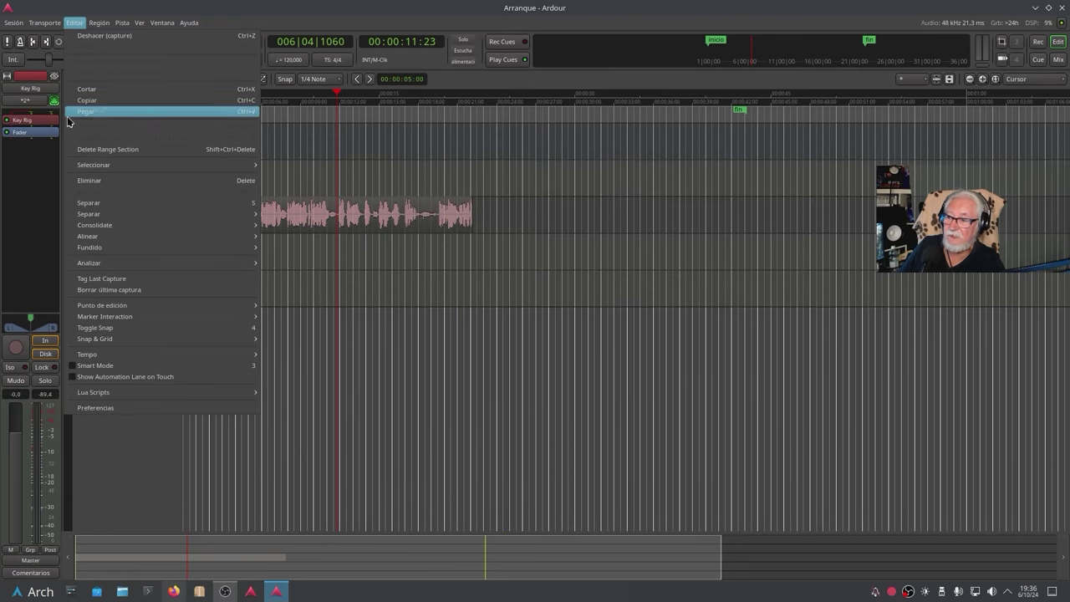
click(105, 406)
click(382, 386)
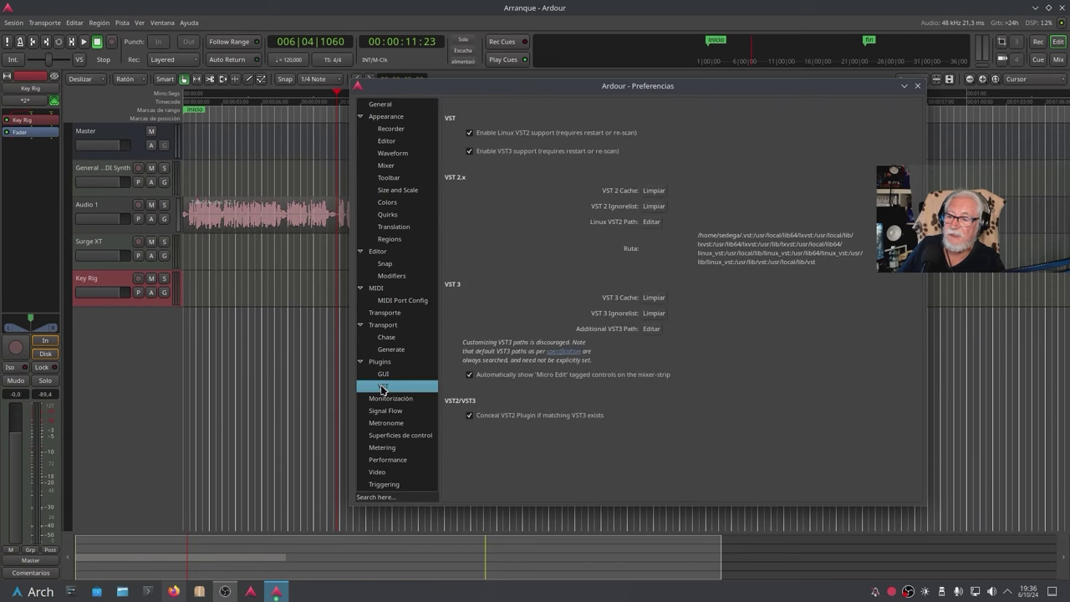
click(652, 223)
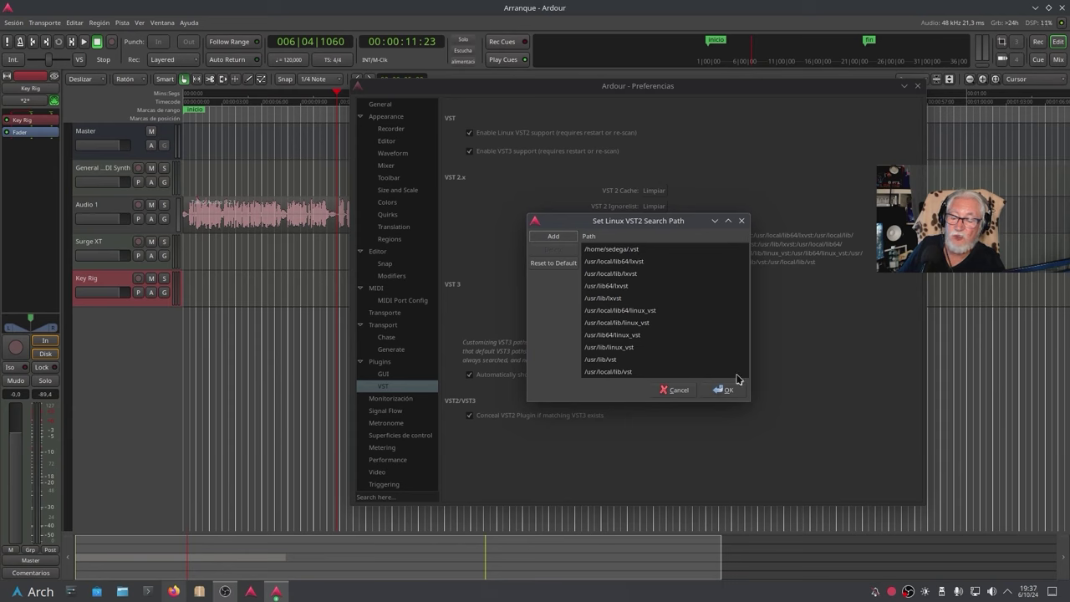
click(741, 222)
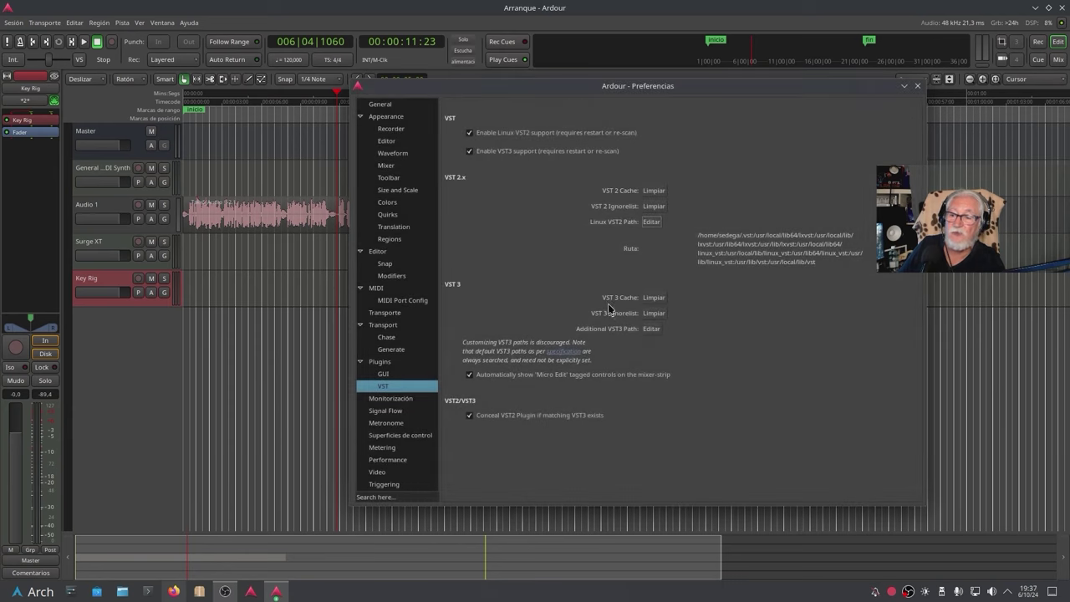
- Examine the additional VST3 search path, cancel without changes, and close the preferences
click(652, 330)
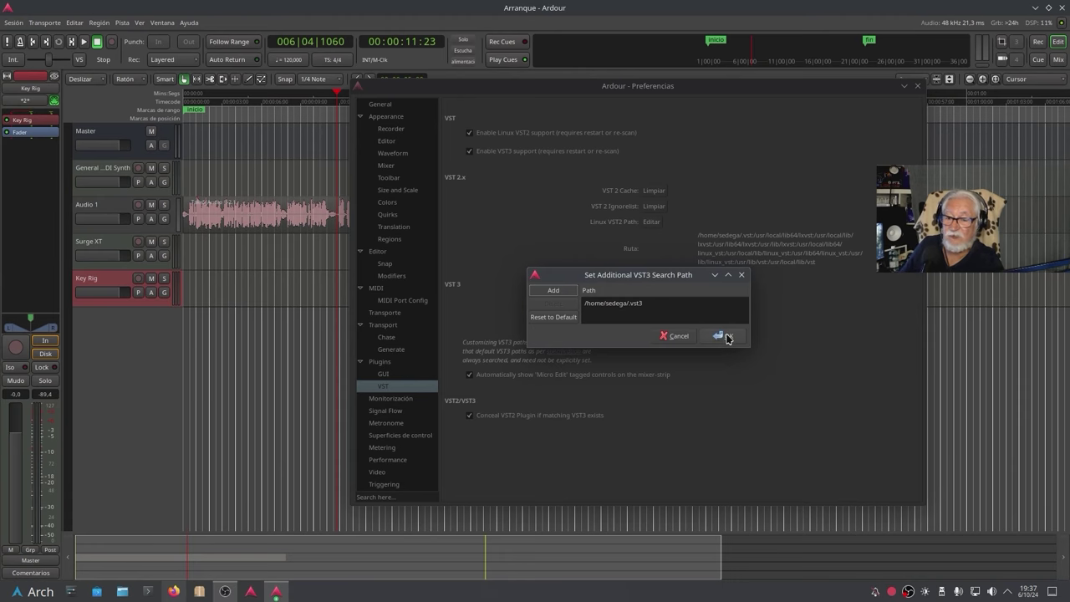
click(684, 336)
click(917, 86)
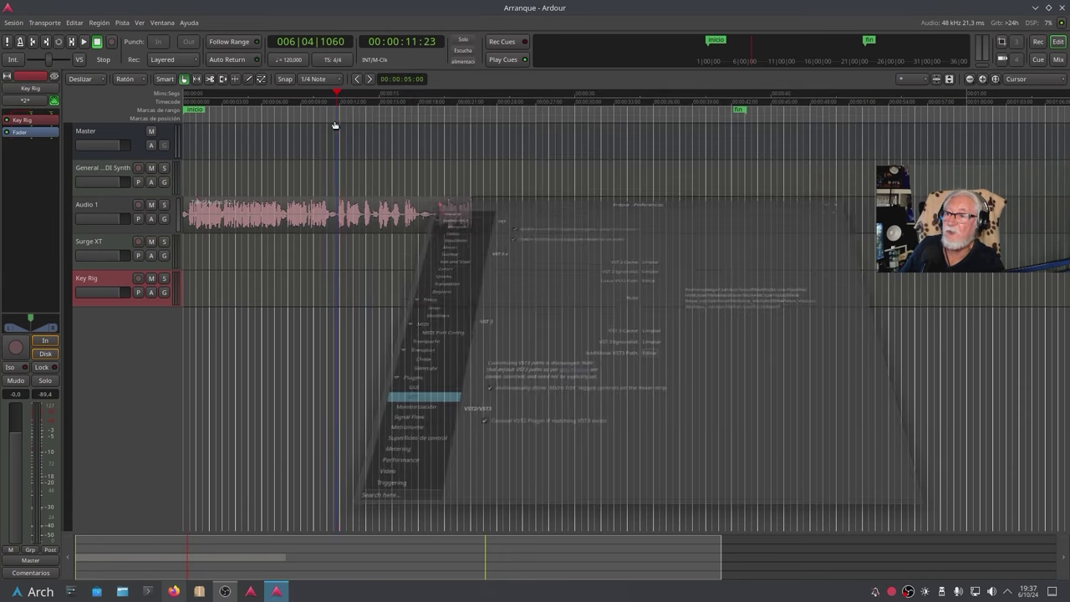
- Open Ardour's plugin manager and examine the VST2.x and VST3 plugins in its list
click(162, 22)
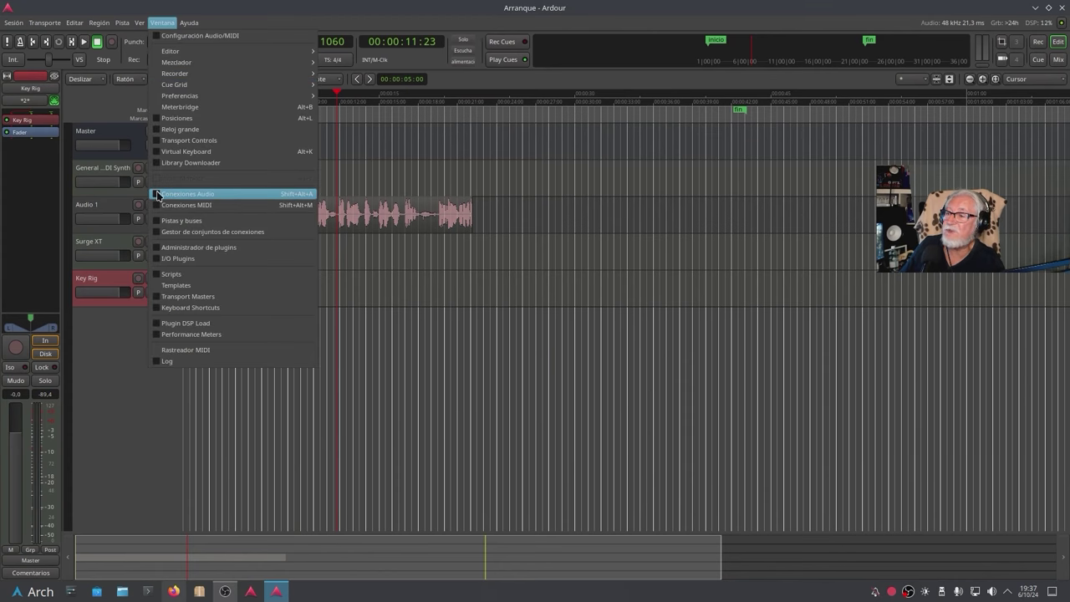
click(158, 248)
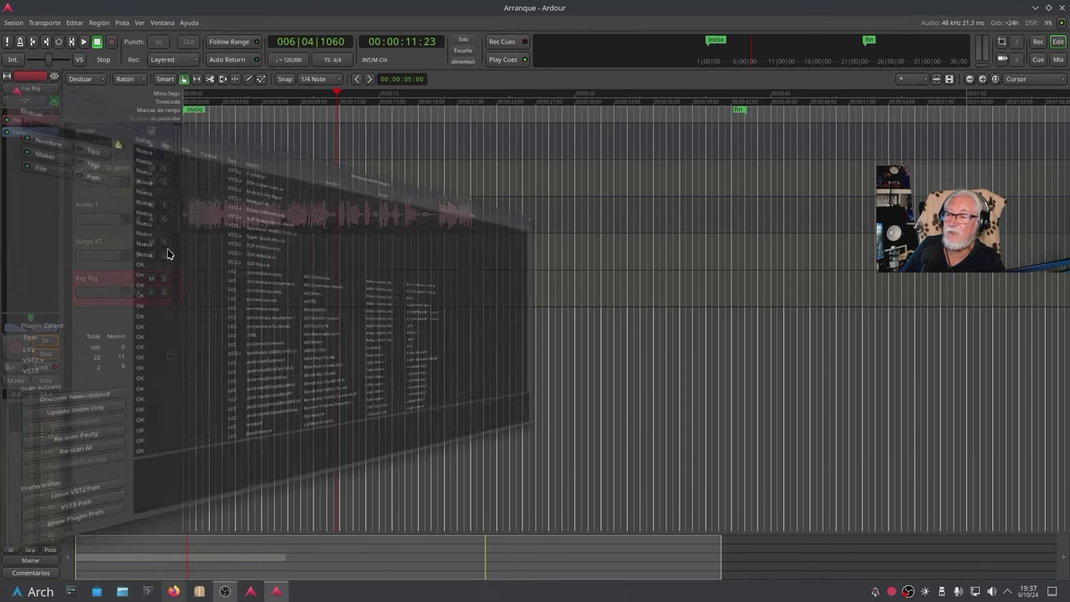
scroll(338, 324, down, 9)
scroll(337, 324, down, 9)
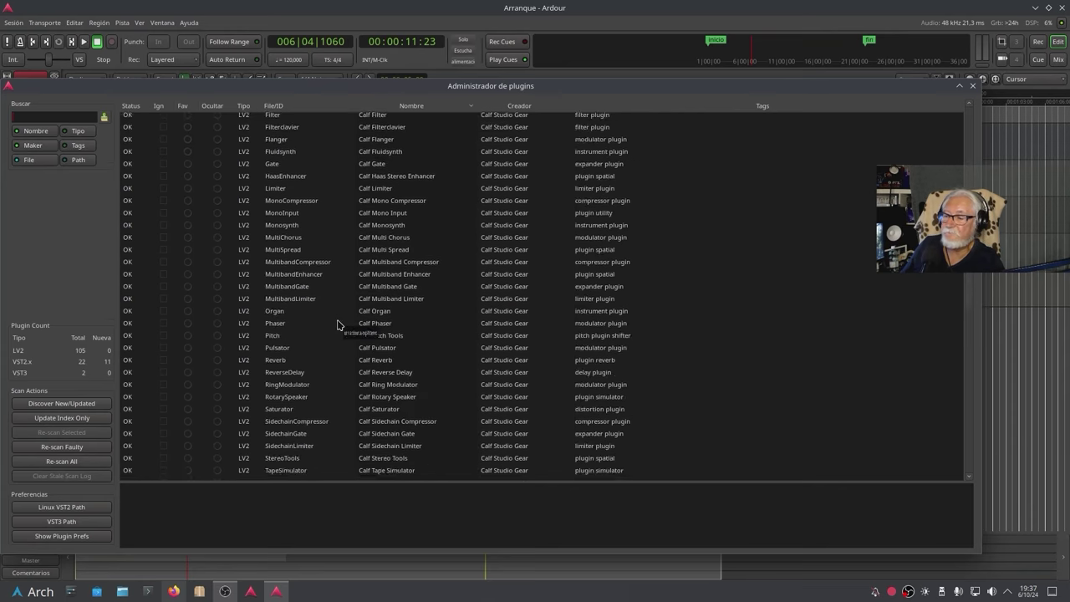
scroll(336, 335, down, 2)
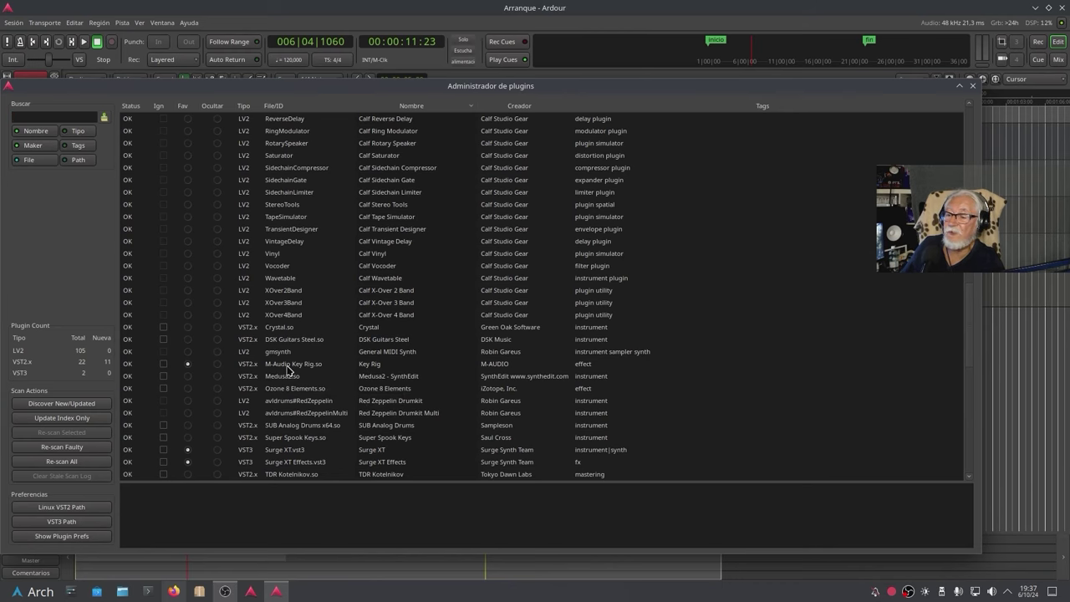
scroll(286, 373, down, 1)
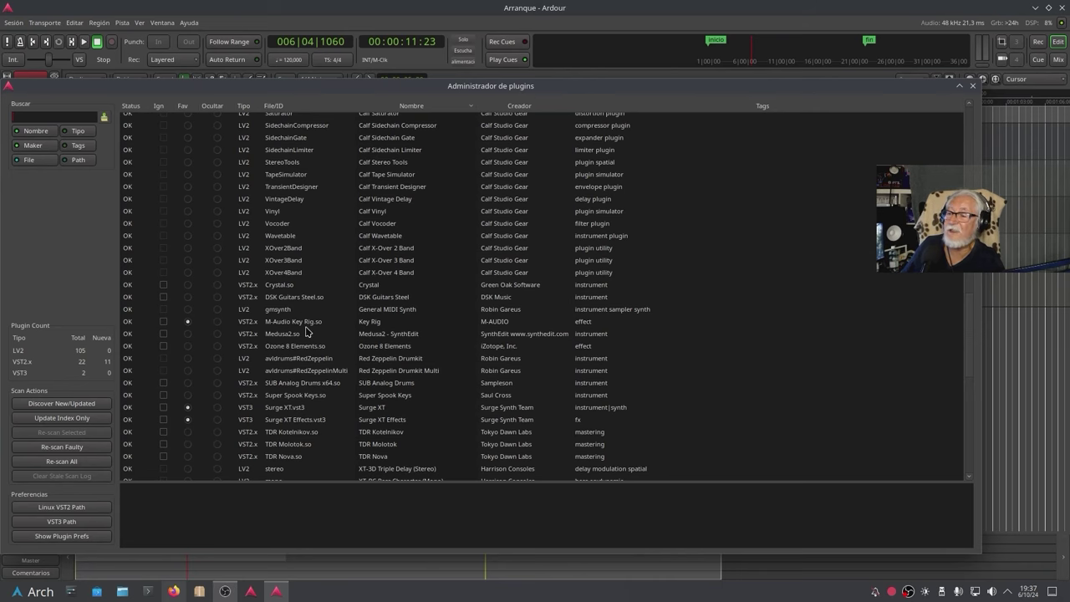
scroll(306, 334, down, 1)
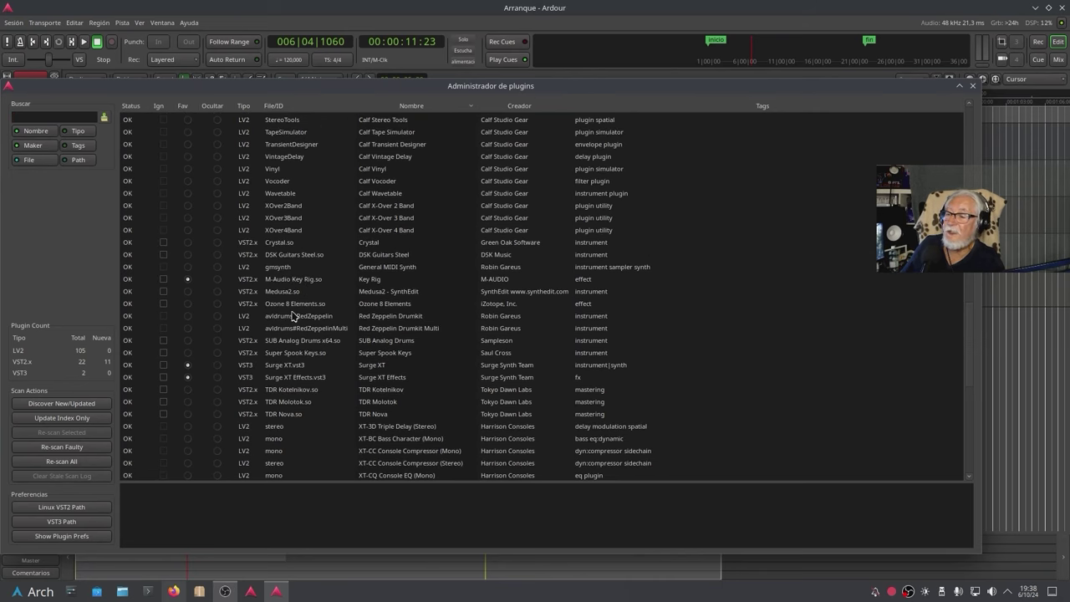
scroll(294, 364, down, 1)
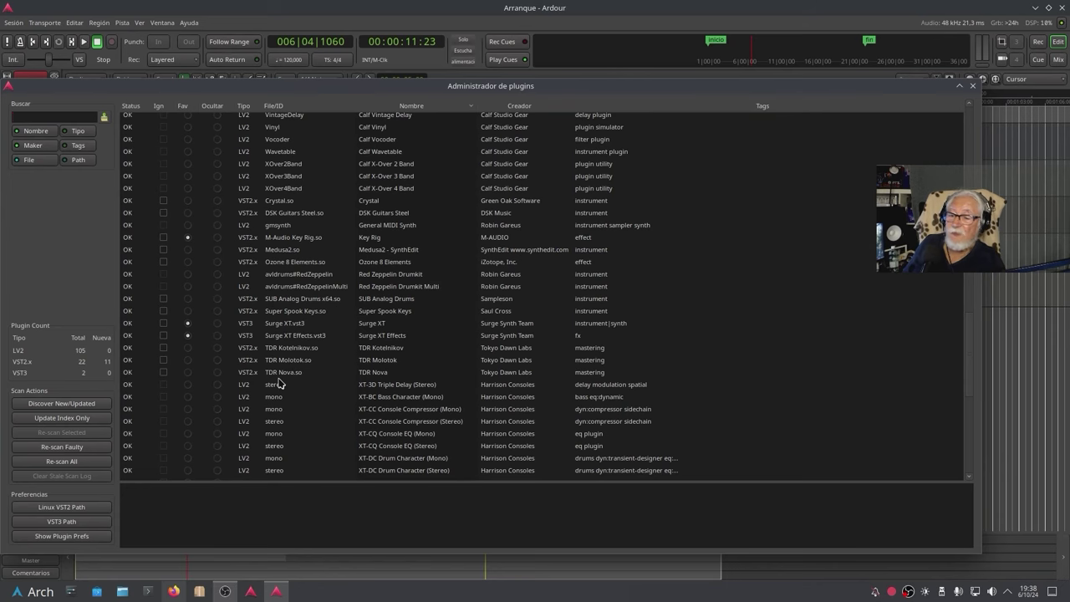
scroll(271, 376, up, 15)
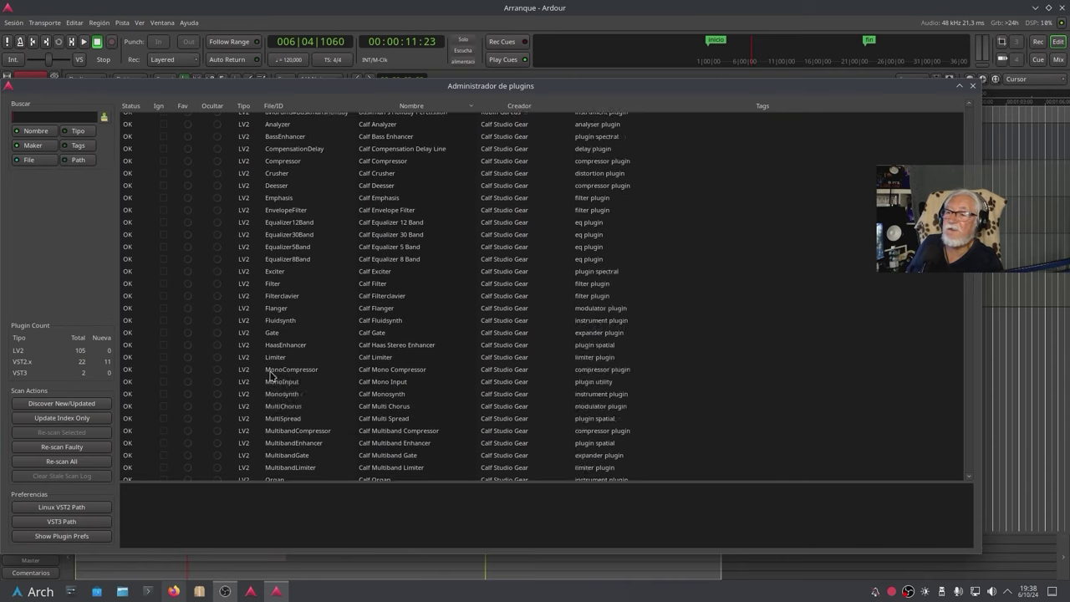
- Look through the Multimedia applications in the desktop's application launcher and return to Ardour
click(34, 591)
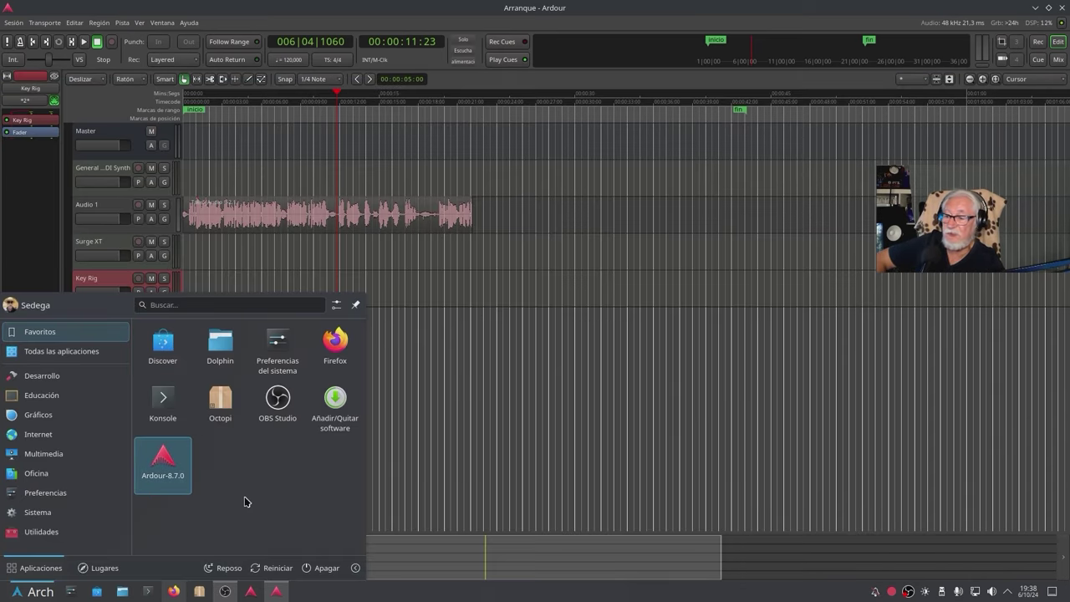
click(30, 453)
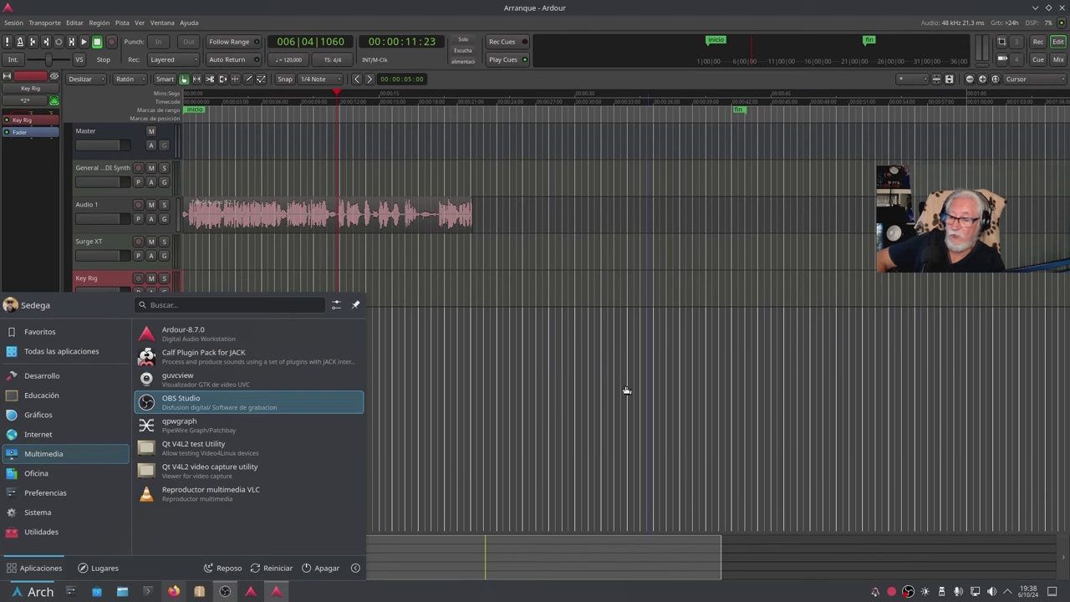
mouse_move(0, 0)
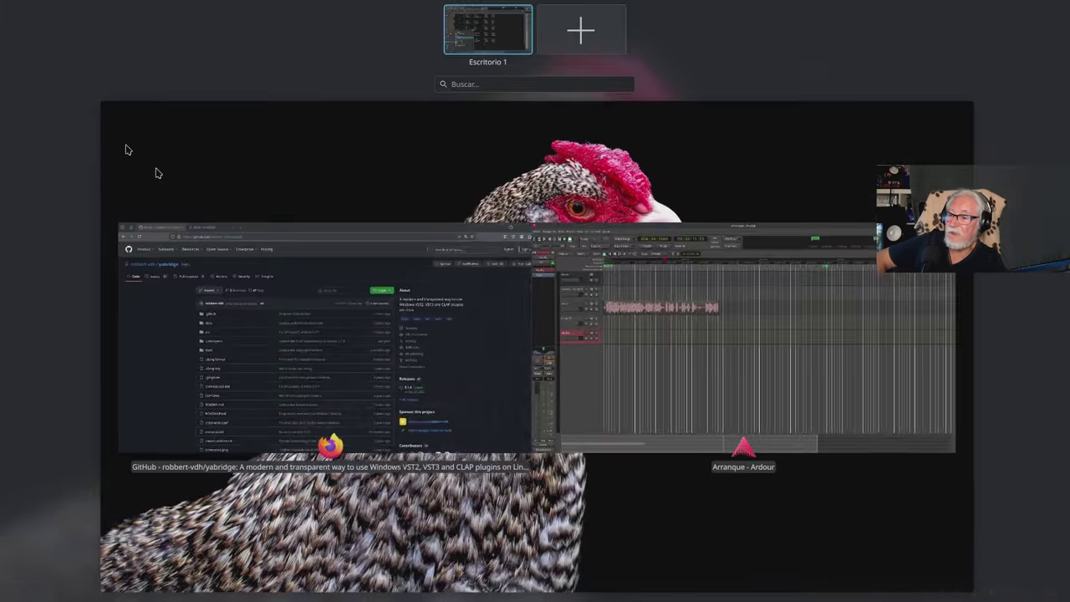
click(671, 408)
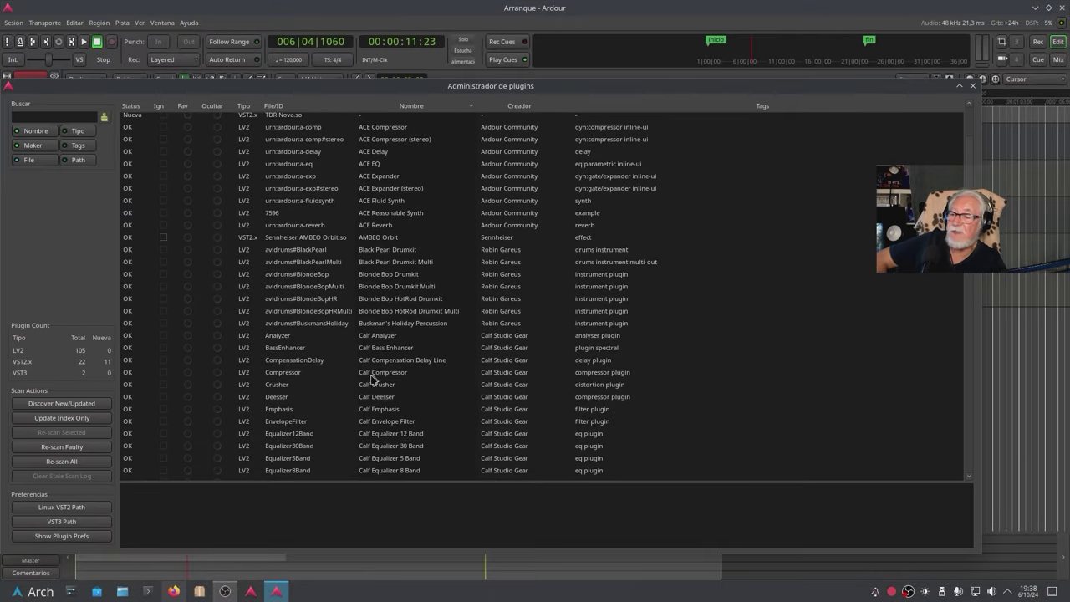
- Examine the Calf Studio Gear LV2 plugins in the plugin manager's list
scroll(376, 341, down, 5)
scroll(376, 341, down, 5)
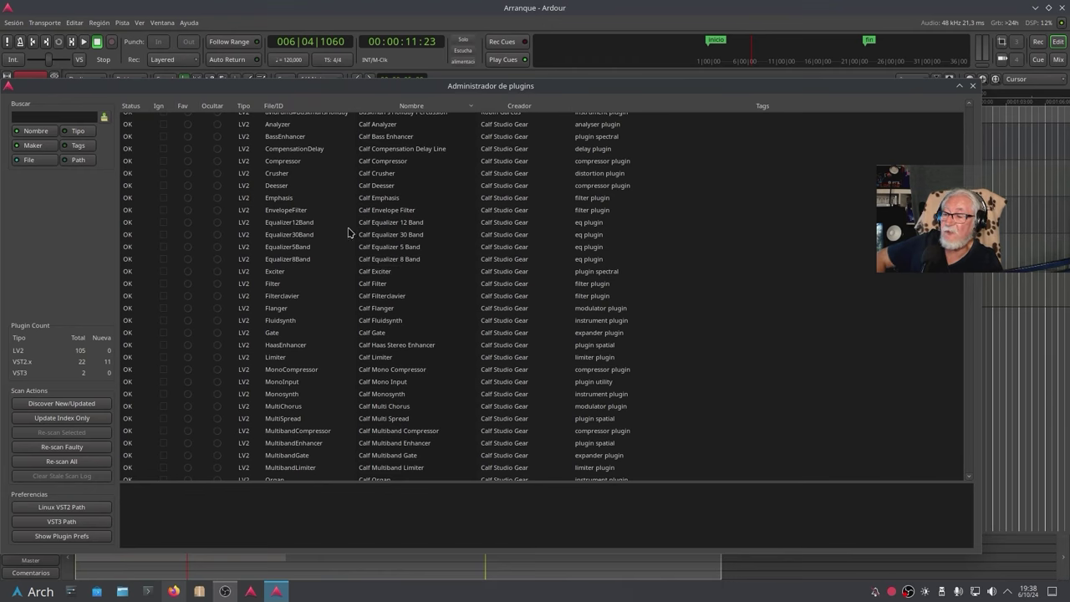
scroll(328, 419, down, 2)
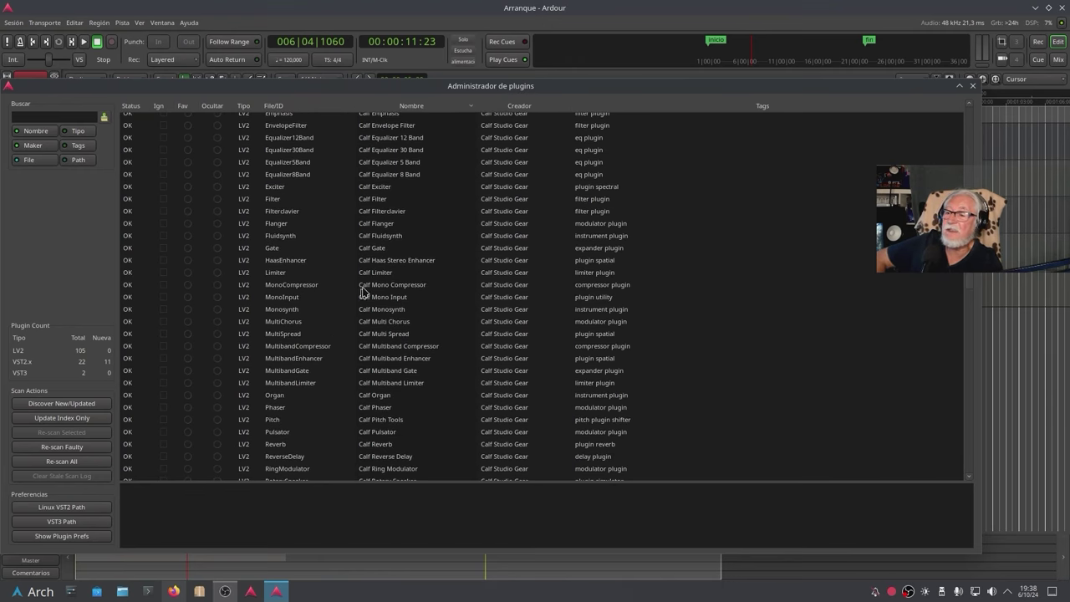
- Examine the LV2, VST2.x and VST3 entries throughout the plugin manager's list and close the manager
scroll(372, 279, up, 2)
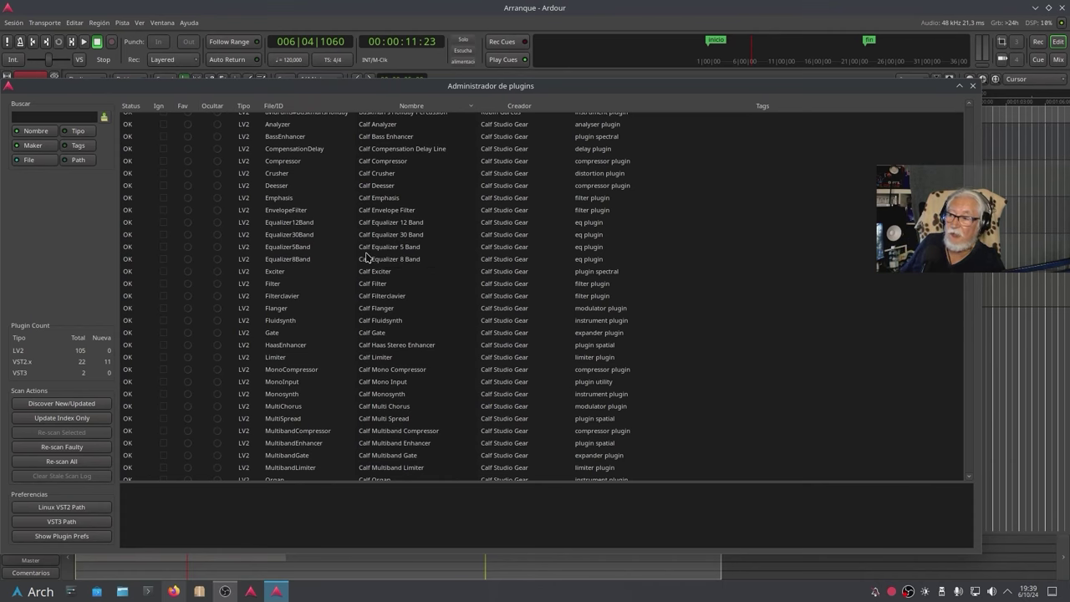
scroll(408, 370, down, 5)
scroll(407, 370, down, 20)
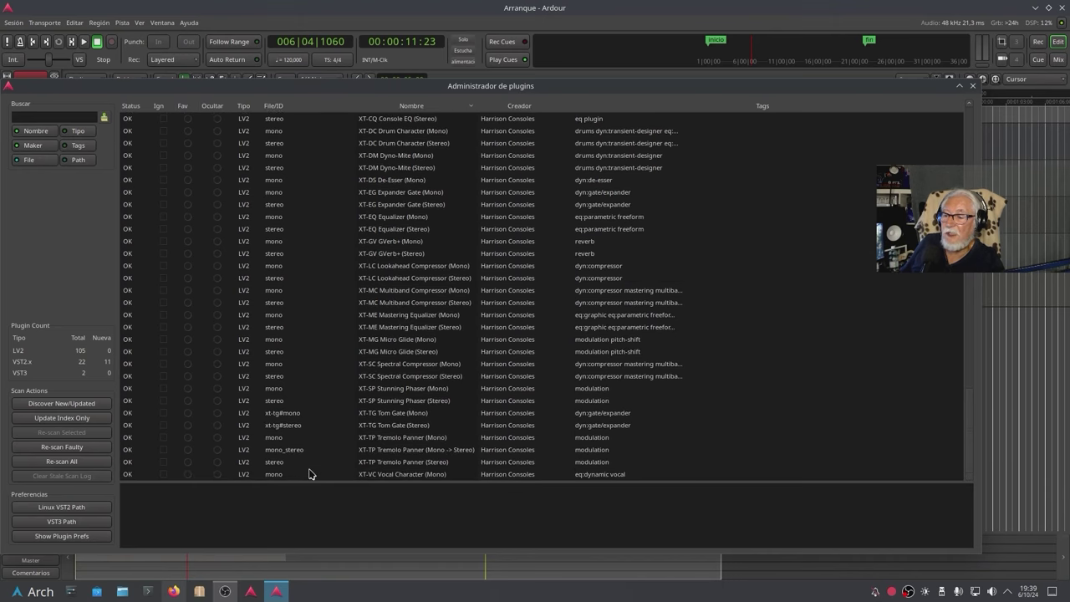
scroll(309, 474, up, 15)
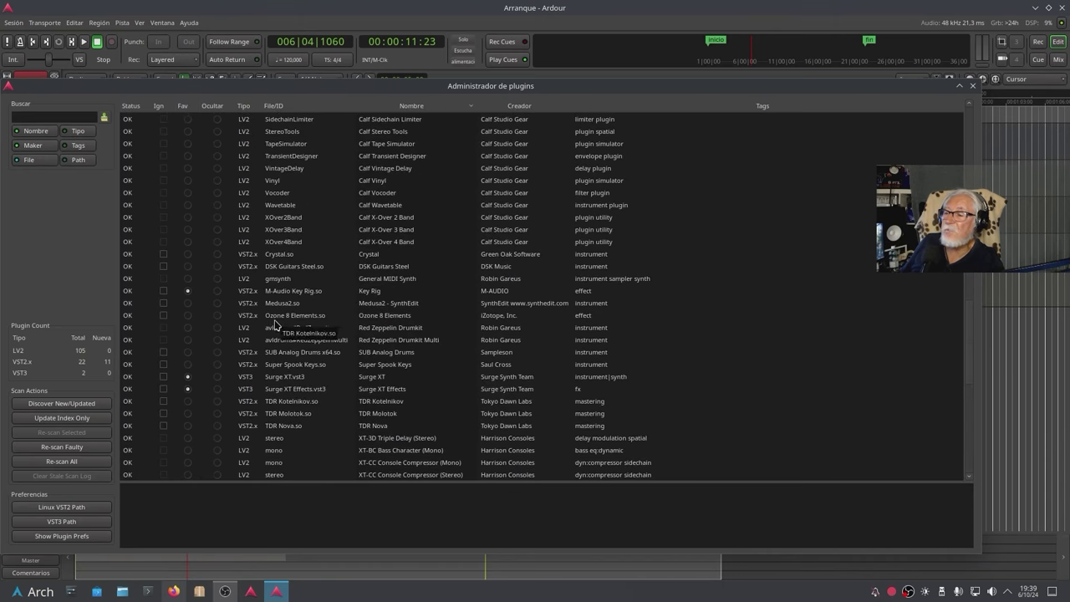
scroll(280, 322, up, 12)
scroll(283, 318, up, 10)
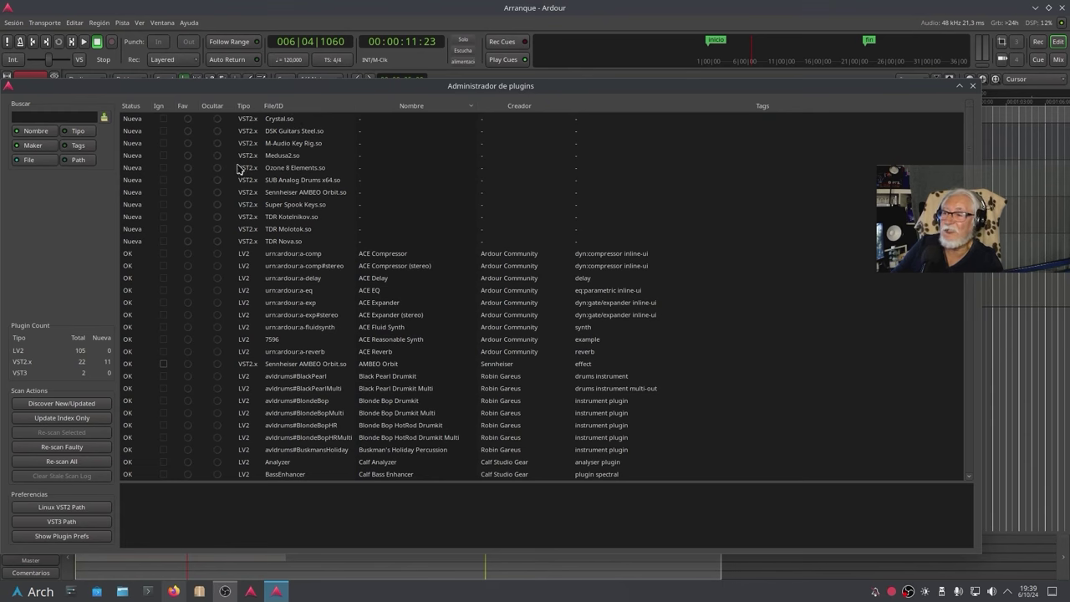
key(Escape)
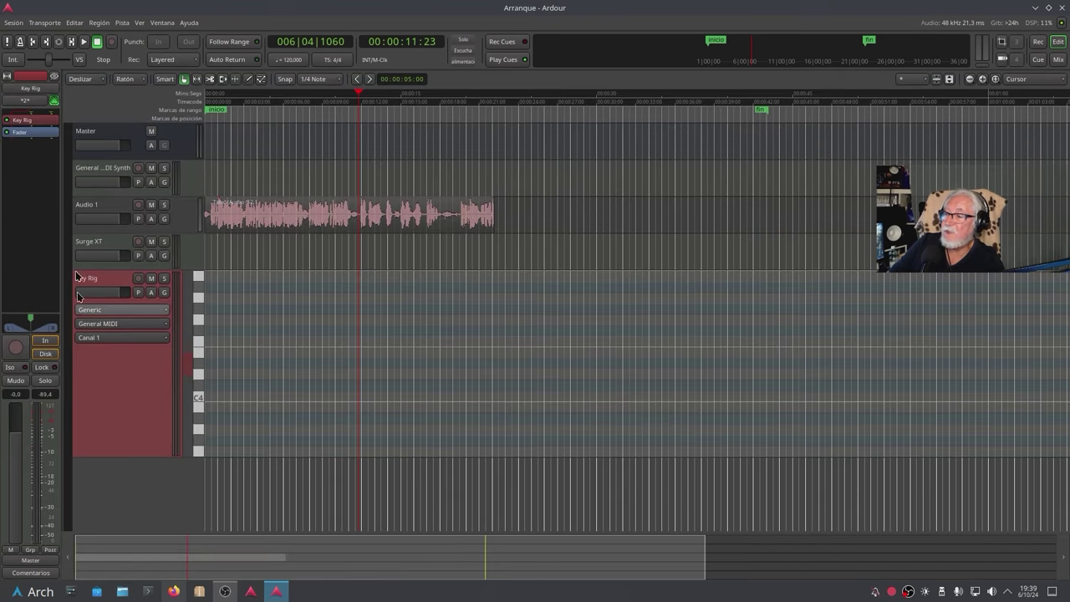
- Open the Key Rig instrument's interface from its track and audition several notes on the track's piano keyboard
double_click(21, 121)
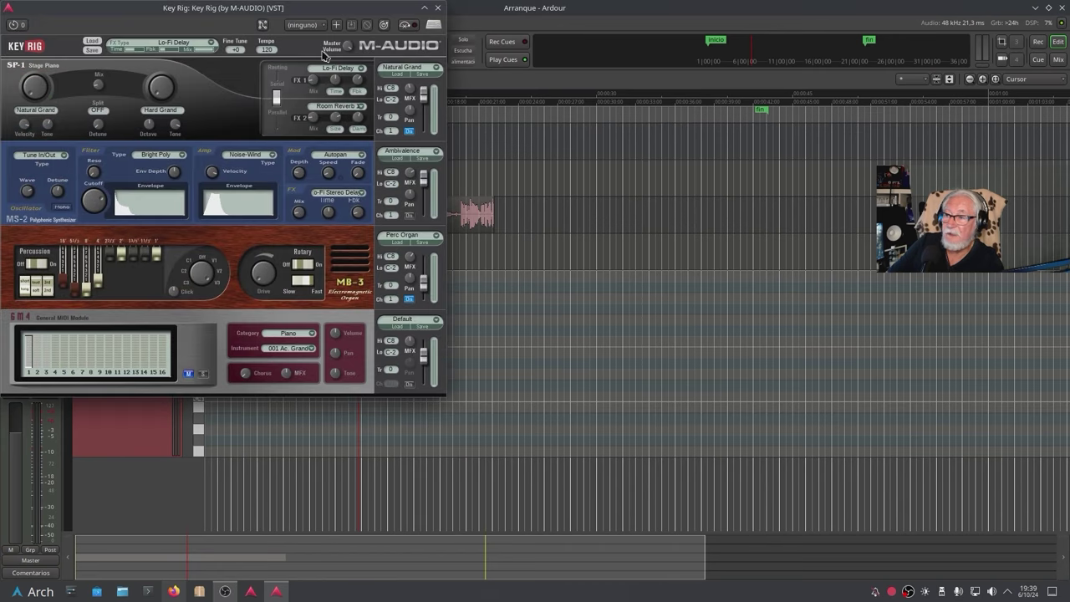
drag(262, 12, 701, 81)
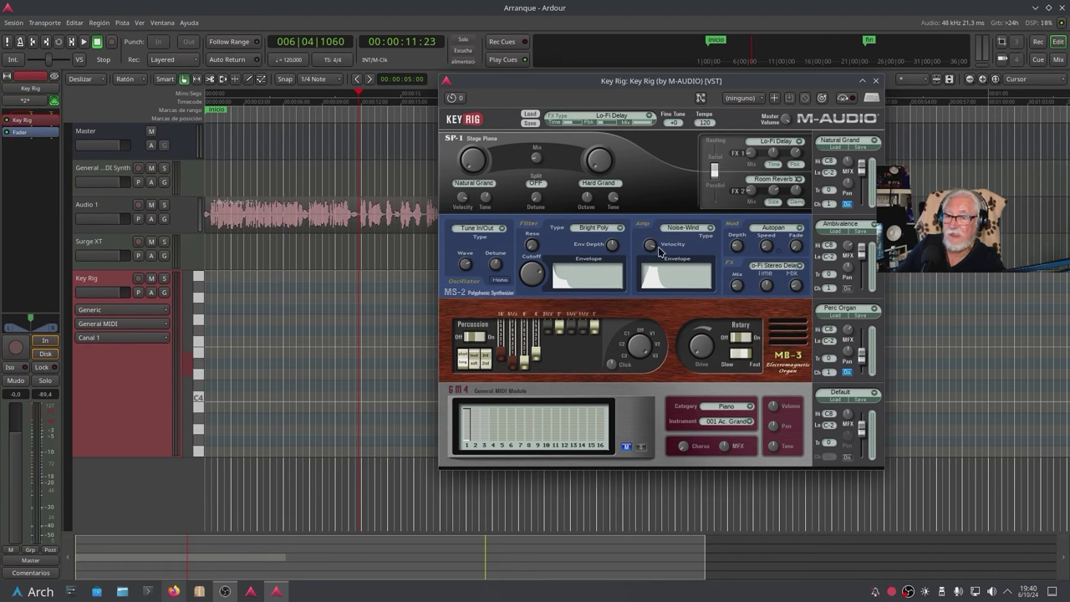
click(198, 341)
click(199, 351)
click(202, 357)
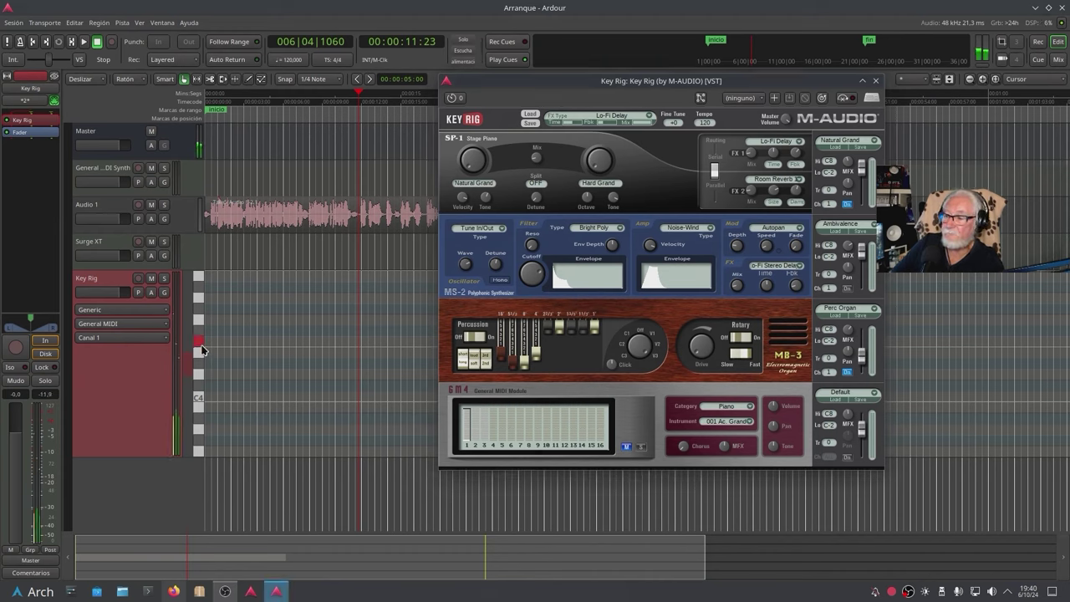
click(196, 356)
click(199, 376)
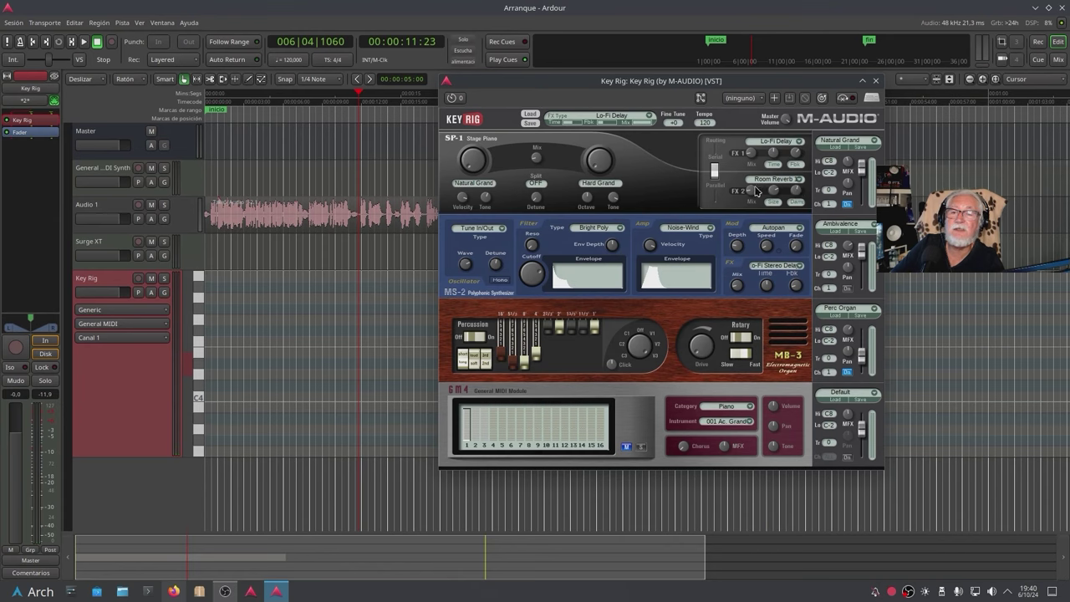
- Change the SP-1 Stage Piano's first sound to Bright Grand and audition it with notes on the track's keyboard
click(463, 167)
click(191, 344)
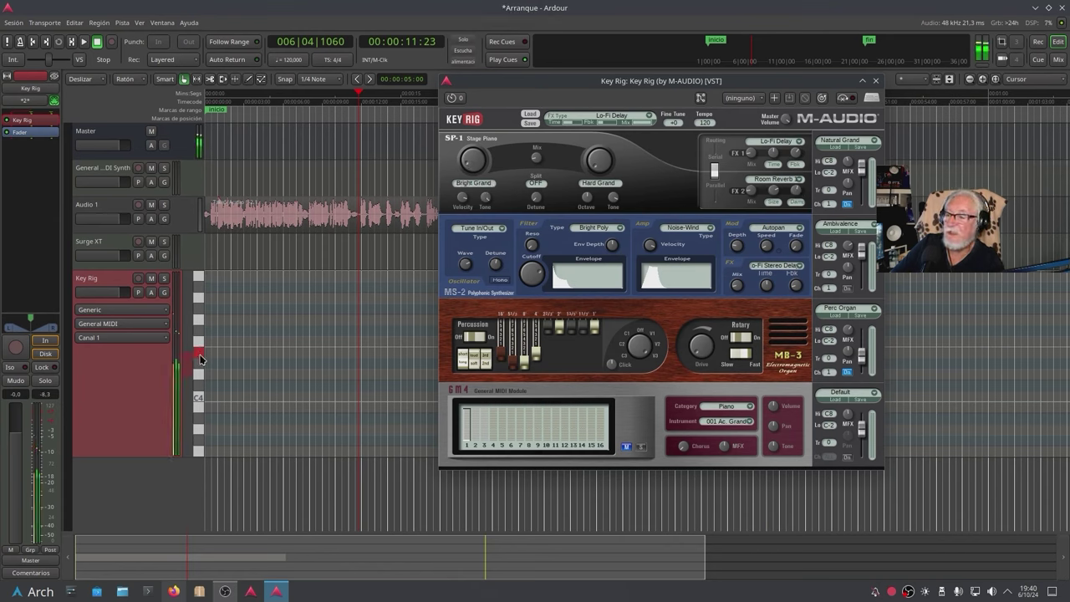
click(201, 373)
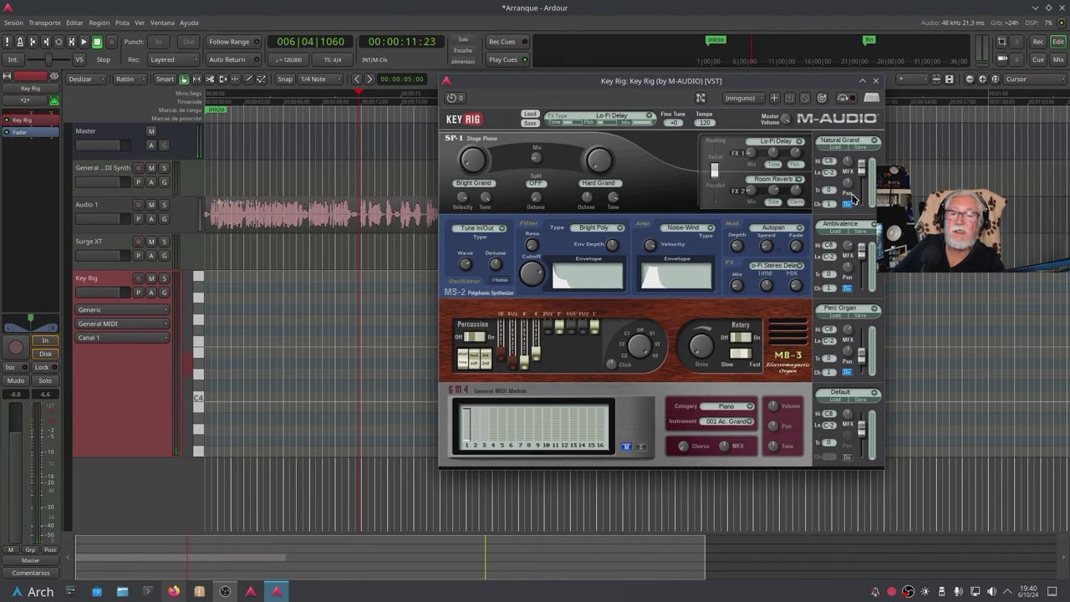
- Lower the SP-1 Stage Piano's volume fader in Key Rig to near its minimum and audition a note
mouse_move(861, 179)
drag(863, 178, 861, 208)
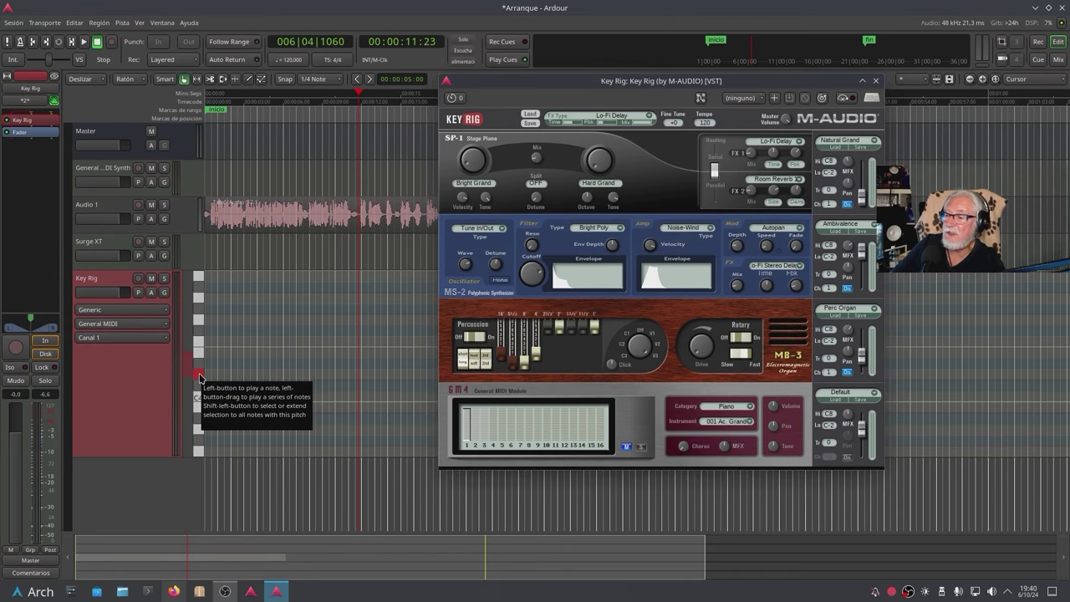
mouse_move(200, 374)
mouse_down()
mouse_move(200, 330)
mouse_move(200, 376)
mouse_up()
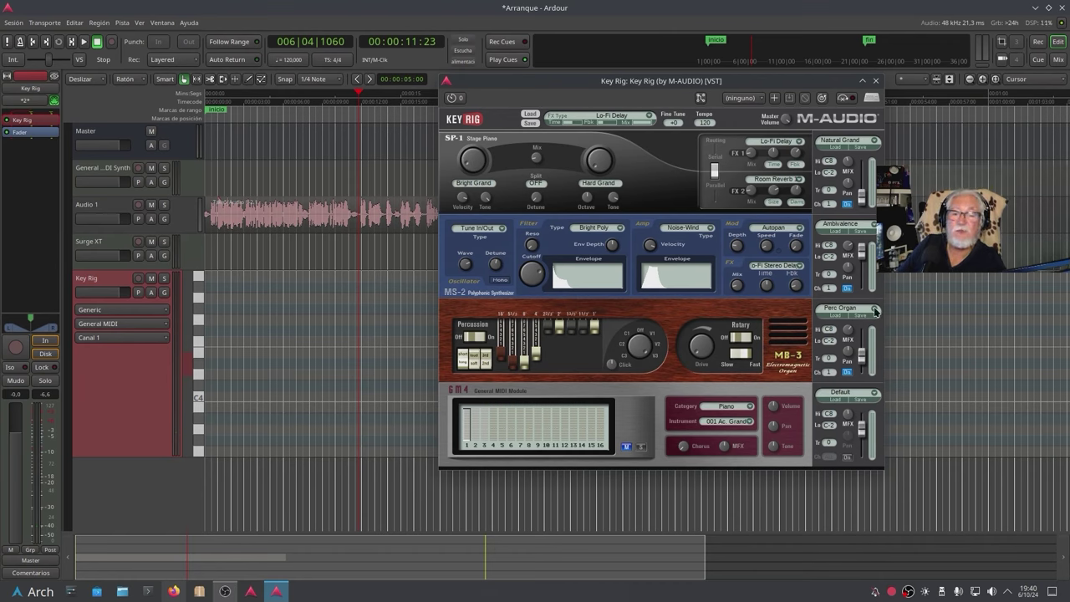
- Look through the MB-3 organ's preset list without choosing one and close the Key Rig window
click(862, 312)
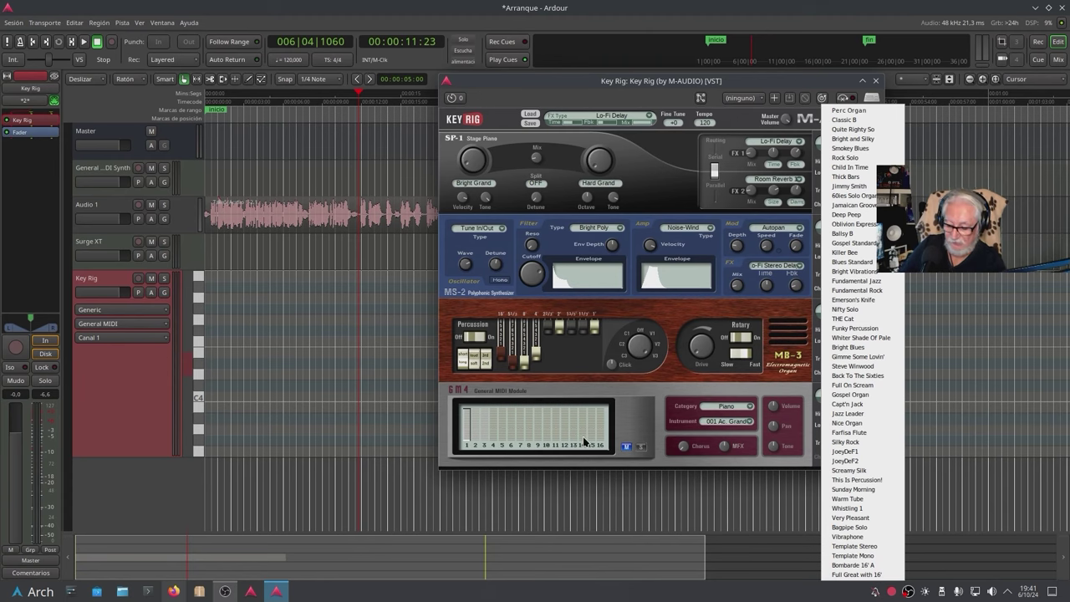
click(876, 81)
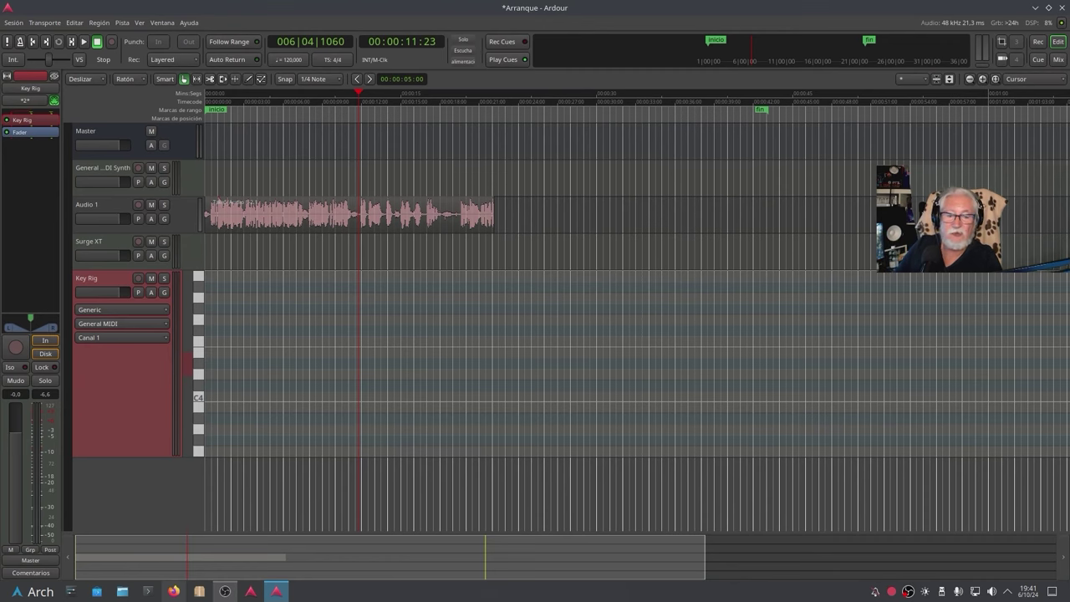
key(alt+Tab)
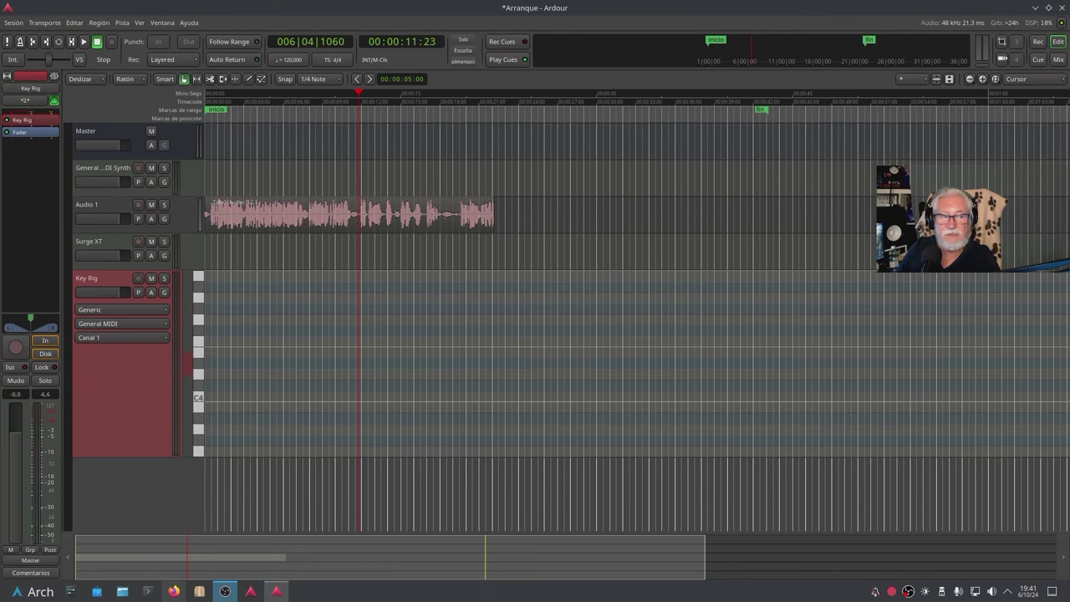